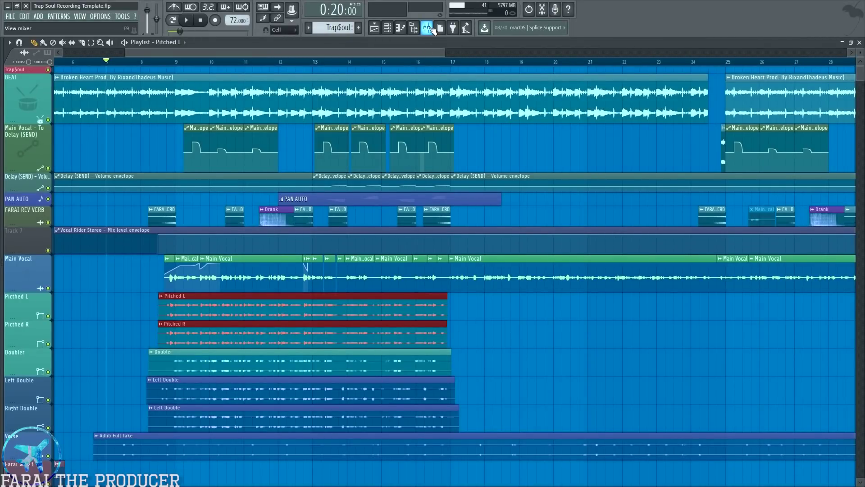
scroll(108, 66, "down", 4)
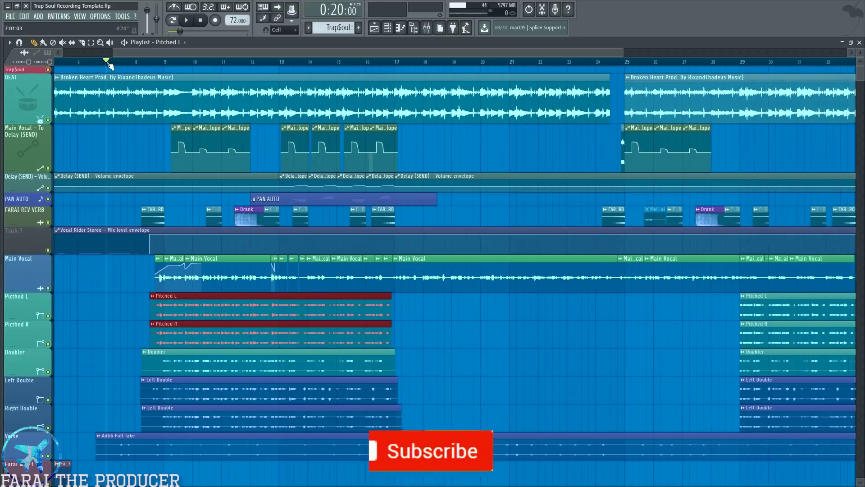
key("space")
key("F9")
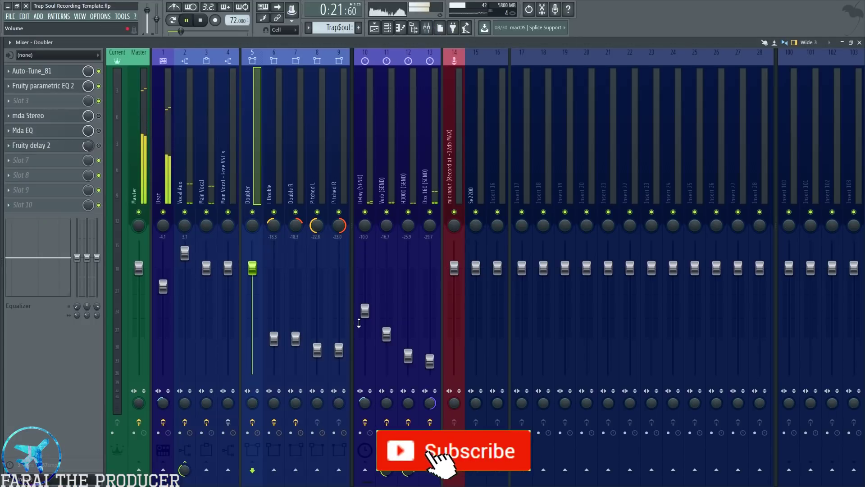
left_click(374, 27)
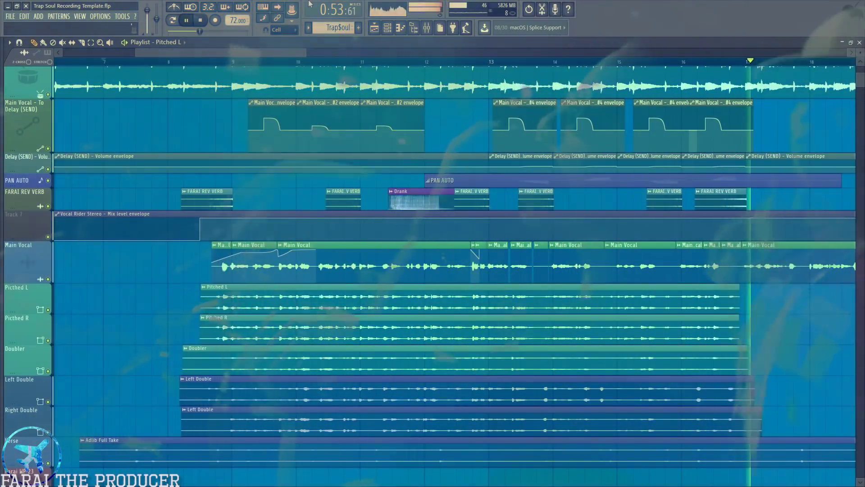
key("space")
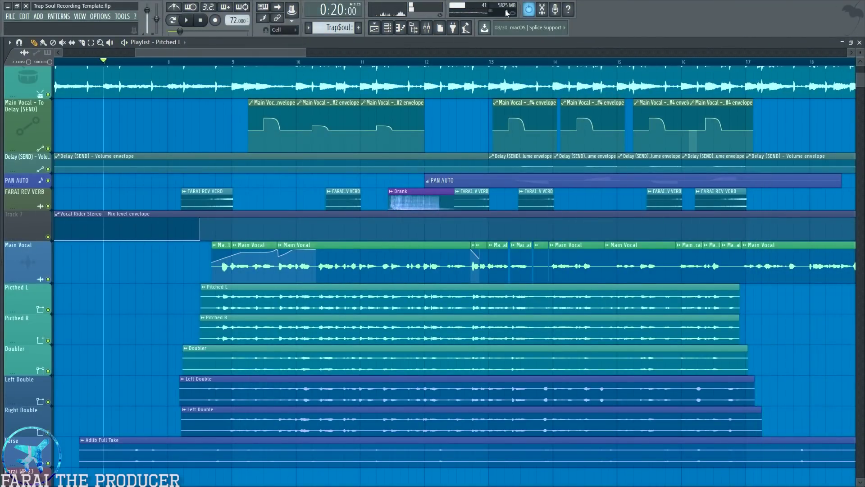
left_click(424, 31)
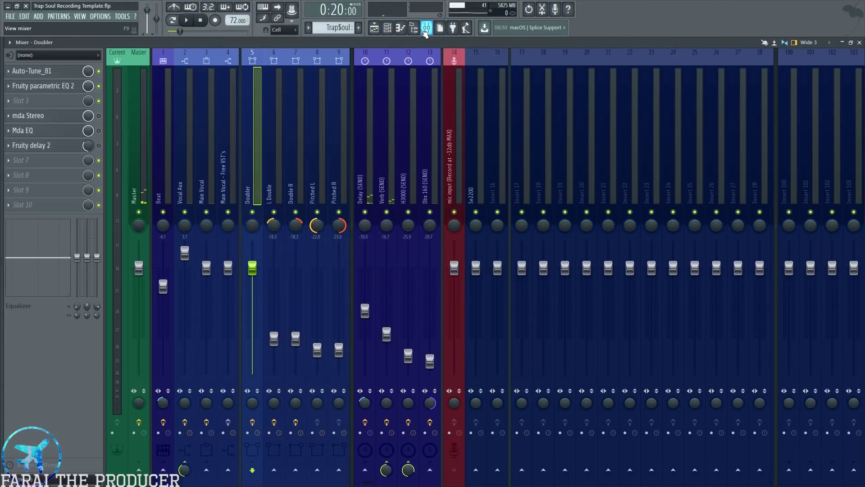
left_click(425, 30)
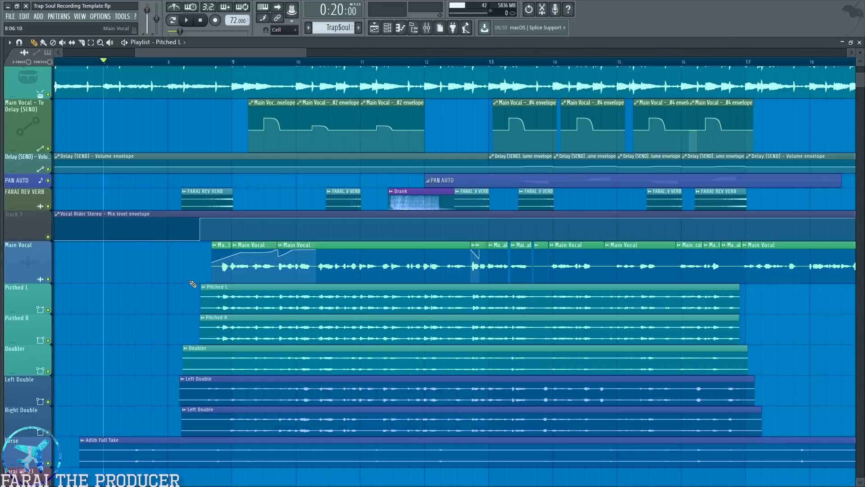
left_click(26, 256)
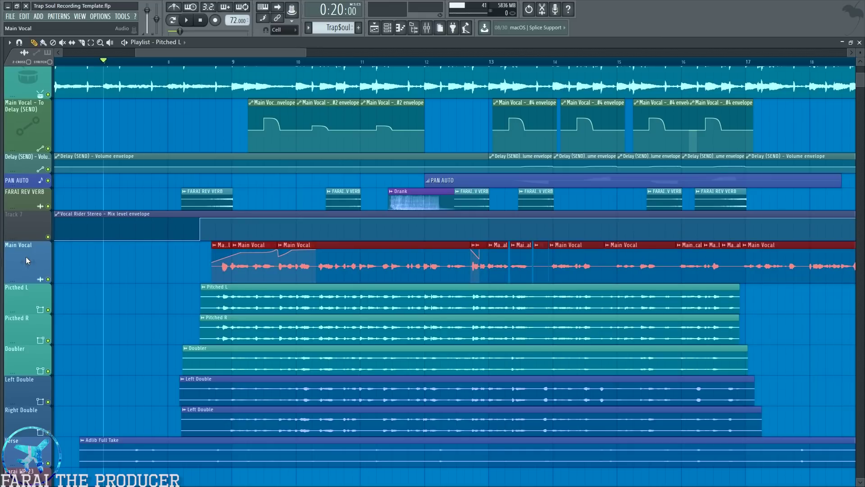
left_click(26, 256)
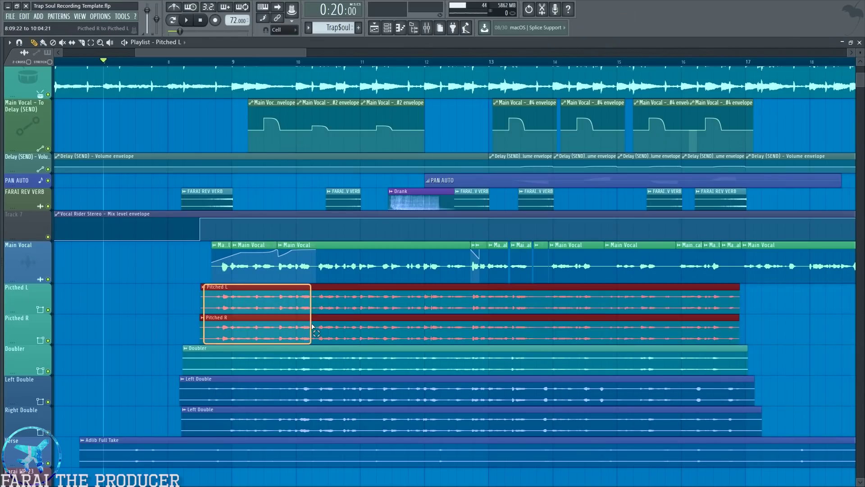
Inspect the H3000 Factory effect on the H3000 (SEND) mixer track, then return to the playlist
left_click(156, 315)
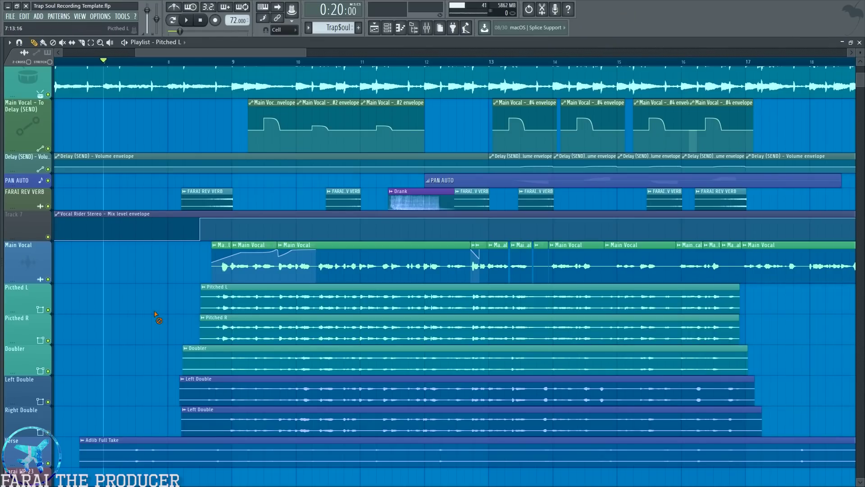
left_click(431, 32)
left_click(404, 160)
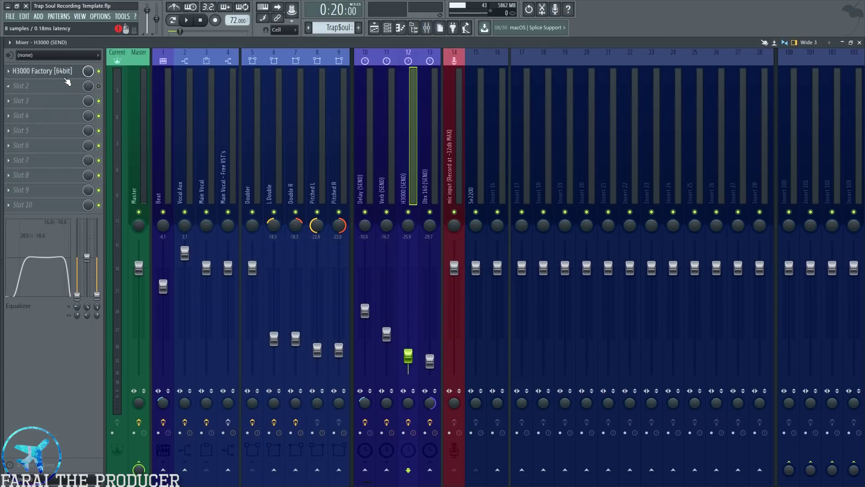
left_click_drag(358, 201, 315, 185)
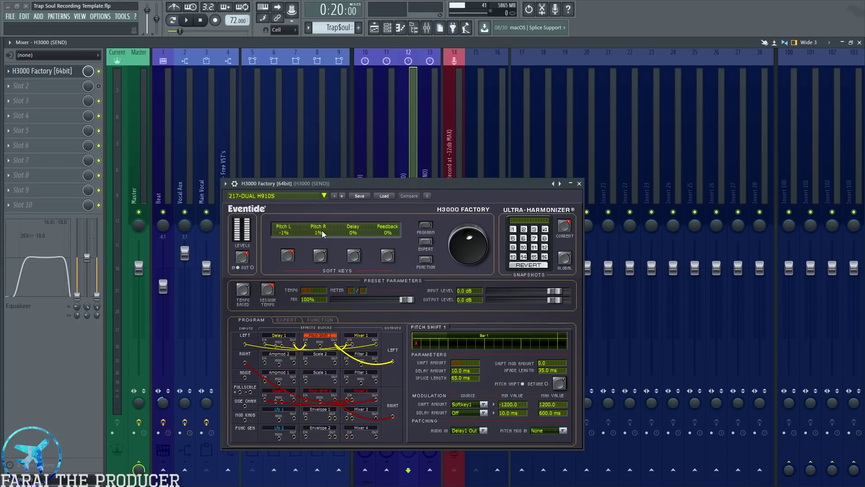
left_click(578, 184)
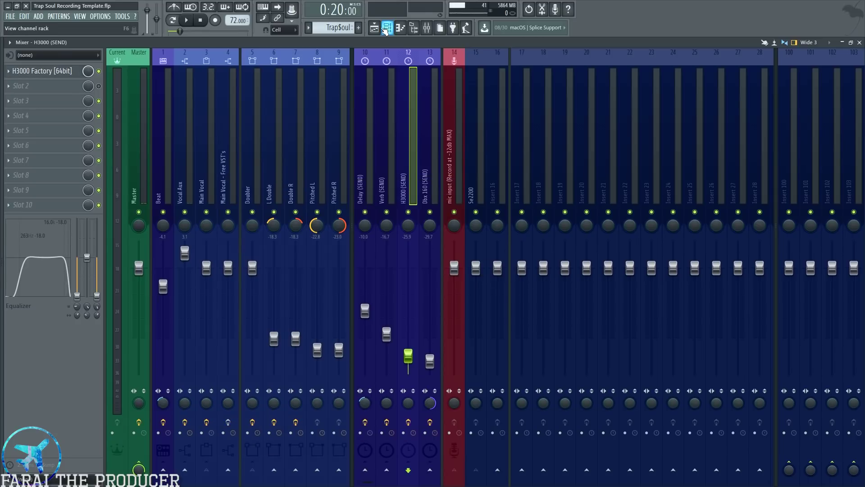
left_click(380, 29)
Open the Pitched L and Pitched R channel settings side by side
left_click_drag(195, 269, 712, 260)
left_click(561, 296)
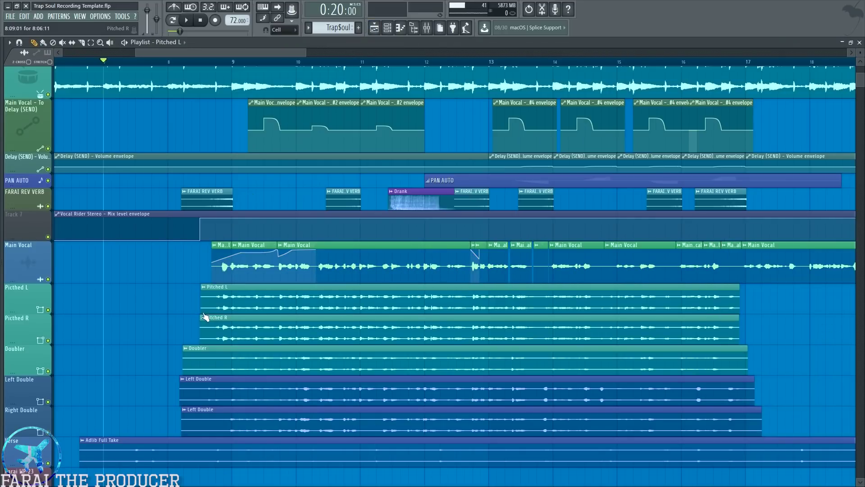
double_click(225, 296)
double_click(283, 326)
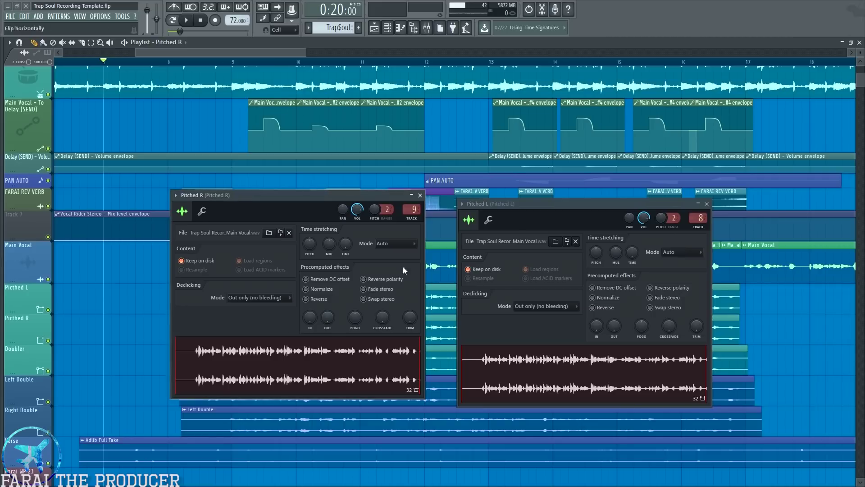
left_click_drag(536, 202, 505, 193)
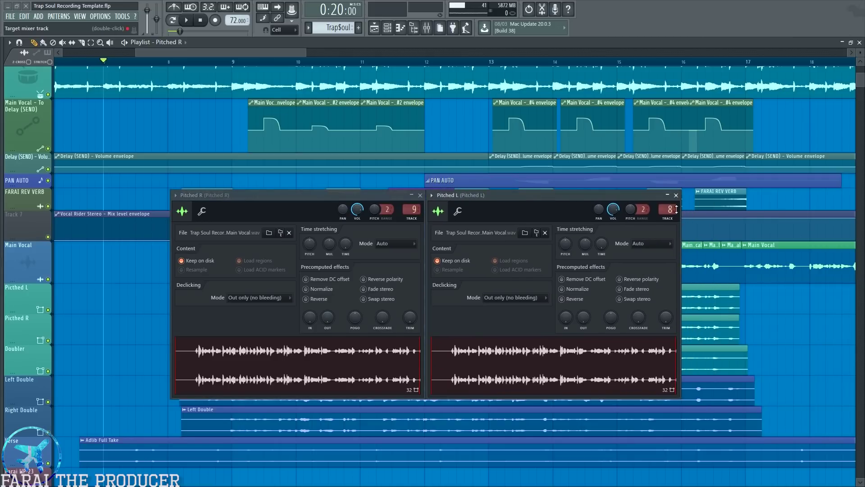
Compare the Pitched L/R settings with the mixer, then close both settings windows
left_click(428, 29)
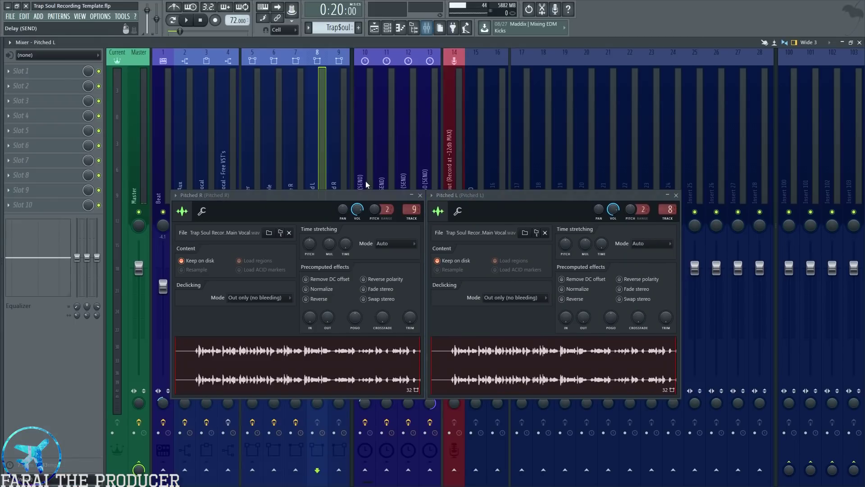
left_click_drag(361, 195, 355, 254)
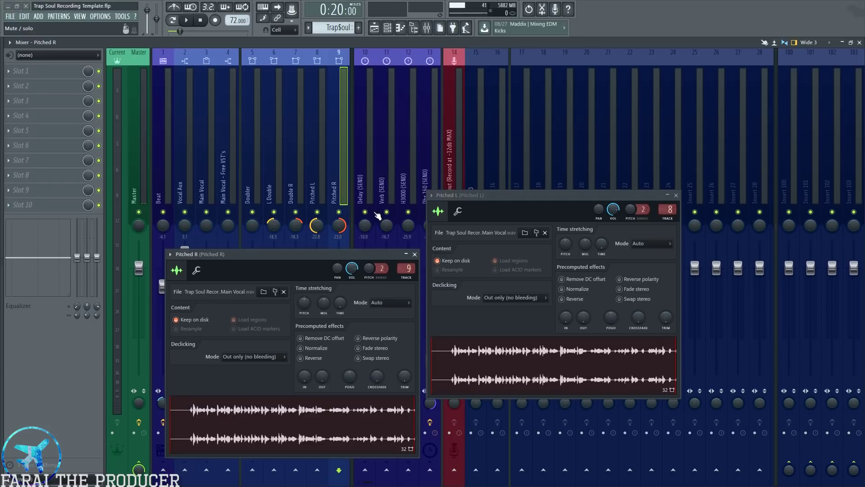
left_click(319, 187)
left_click_drag(480, 195, 476, 255)
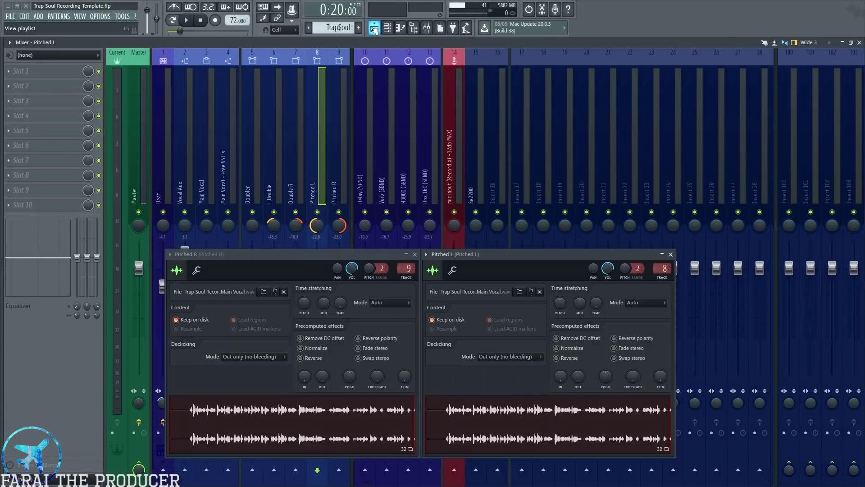
left_click(374, 28)
left_click(414, 254)
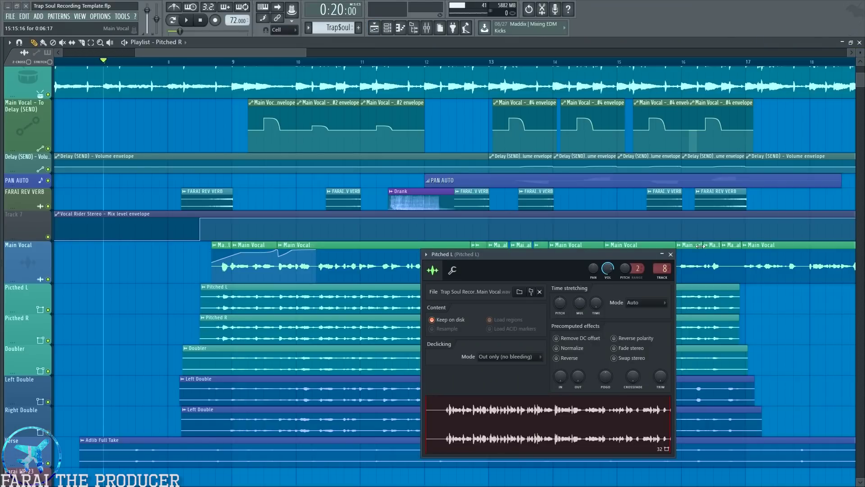
left_click(670, 254)
Solo Main Vocal, reveal send tracks 10–12 and re-enable the Main Vocal effect chain
right_click(48, 279)
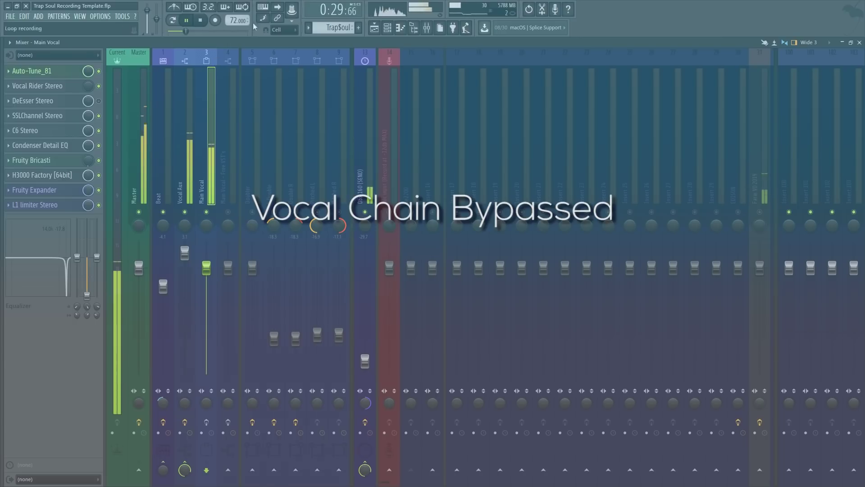
left_click_drag(353, 188, 417, 203)
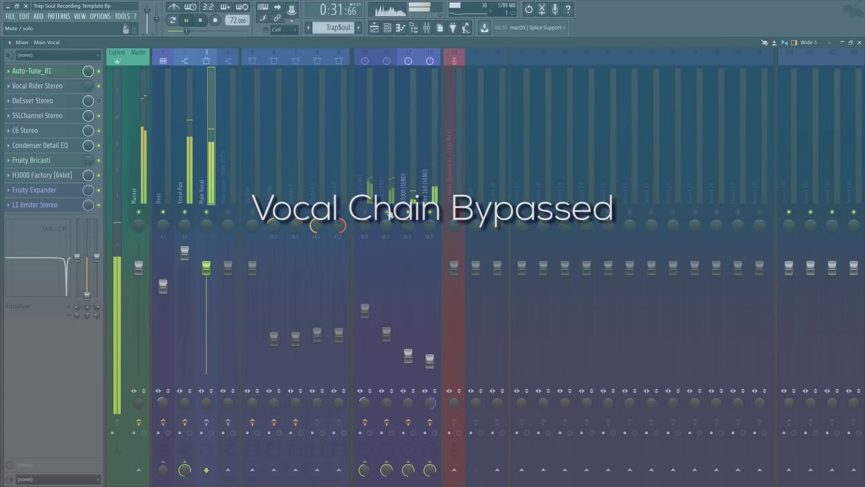
left_click(207, 422)
left_click(373, 28)
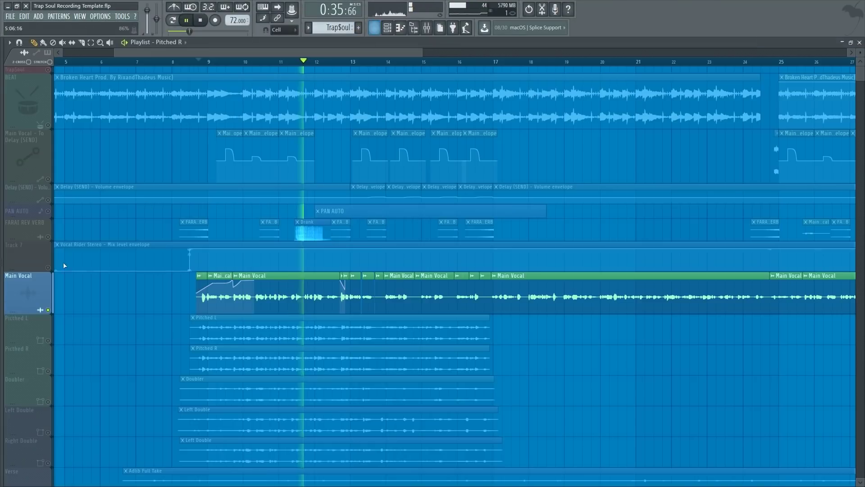
left_click(426, 27)
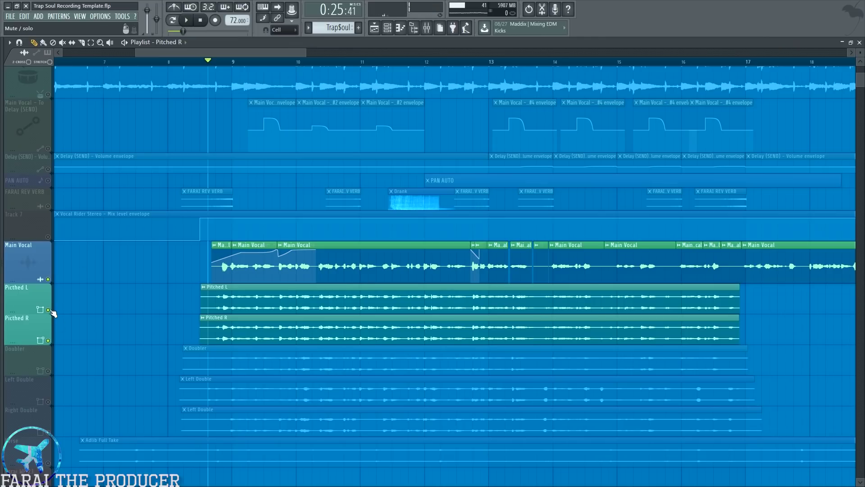
Solo Main Vocal with Pitched L/R and Left/Right Doubles unmuted, and start playback
right_click(50, 310)
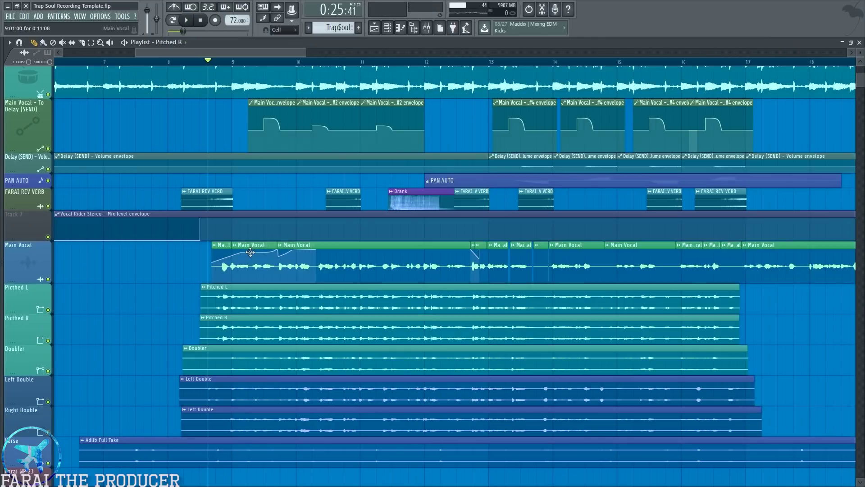
right_click(49, 279)
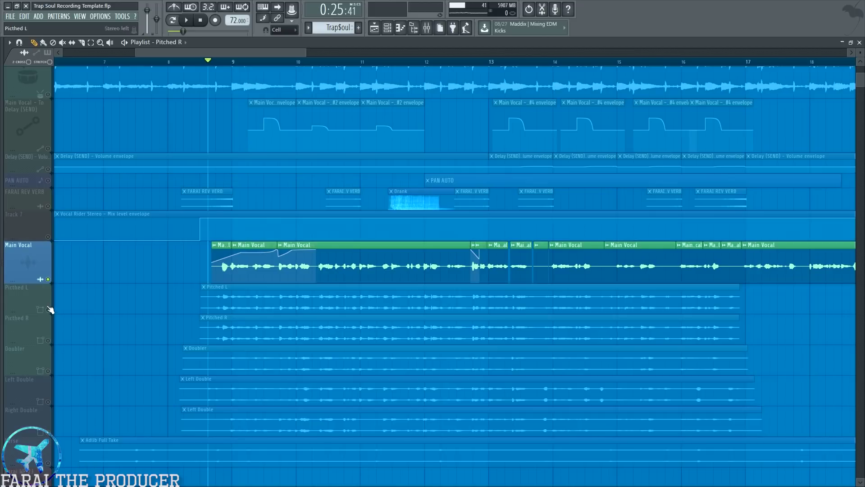
left_click(48, 310)
left_click(48, 340)
left_click(47, 402)
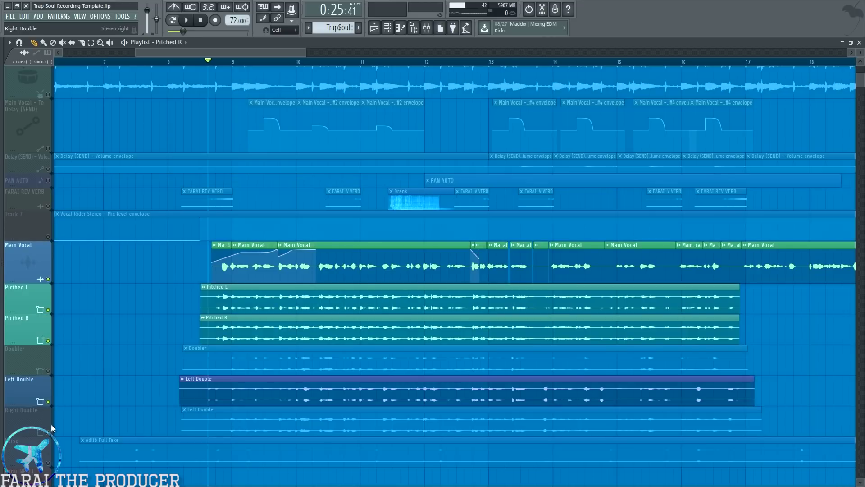
left_click(48, 432)
key("space")
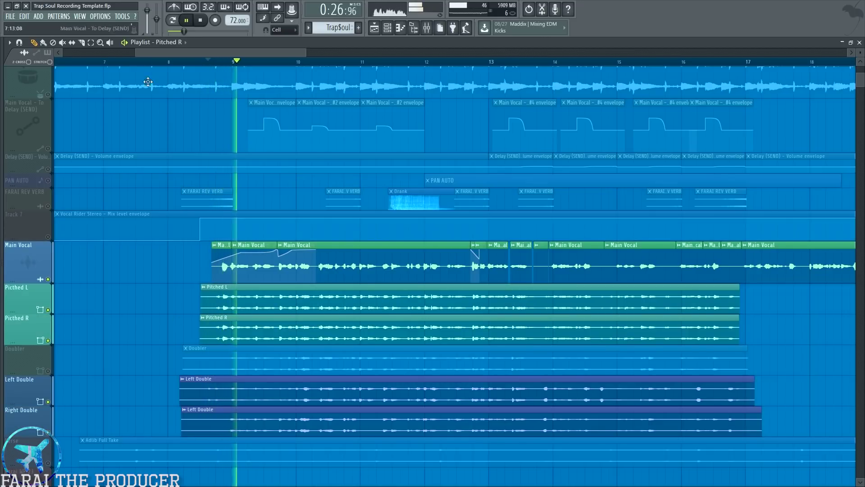
Re-solo Main Vocal, stop playback, and select the Main Vocal mixer insert
right_click(49, 279)
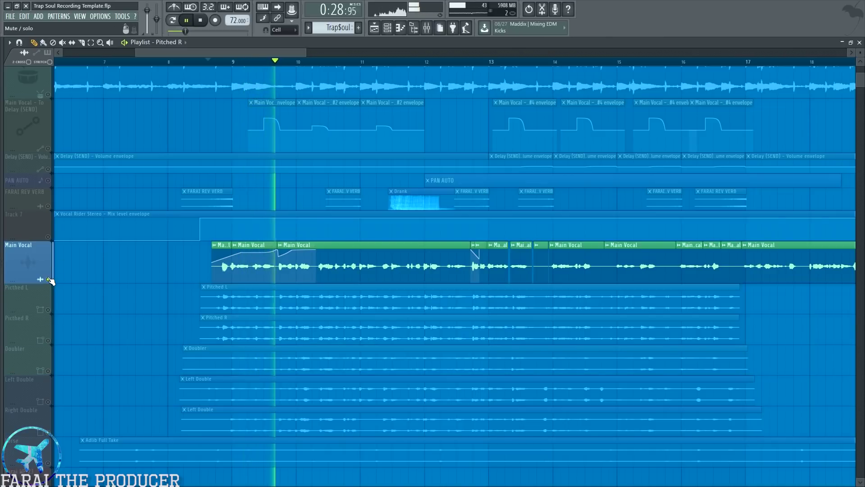
left_click(427, 28)
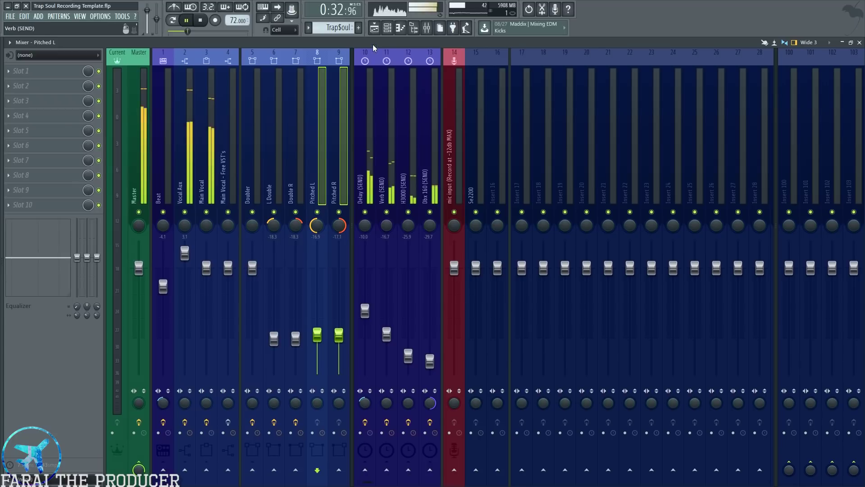
key("F9")
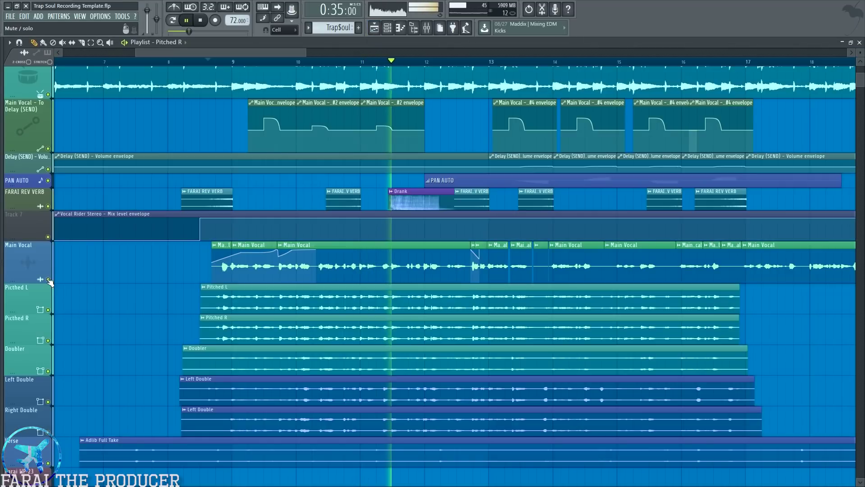
left_click(426, 28)
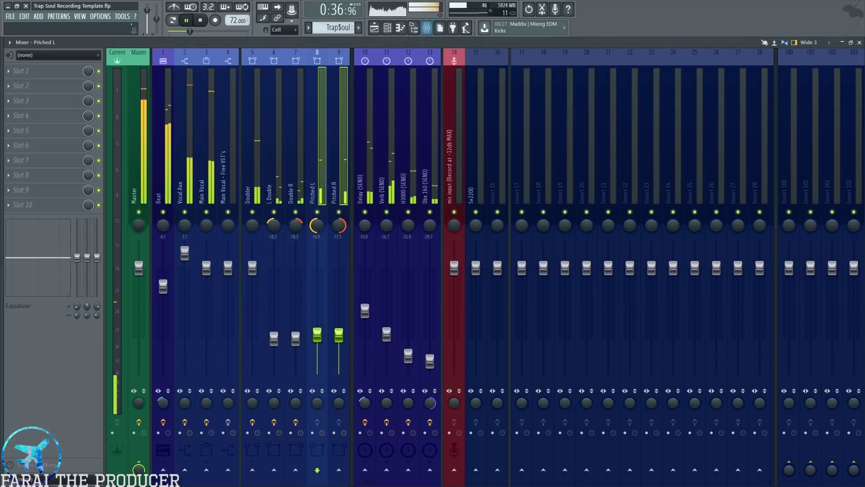
key("space")
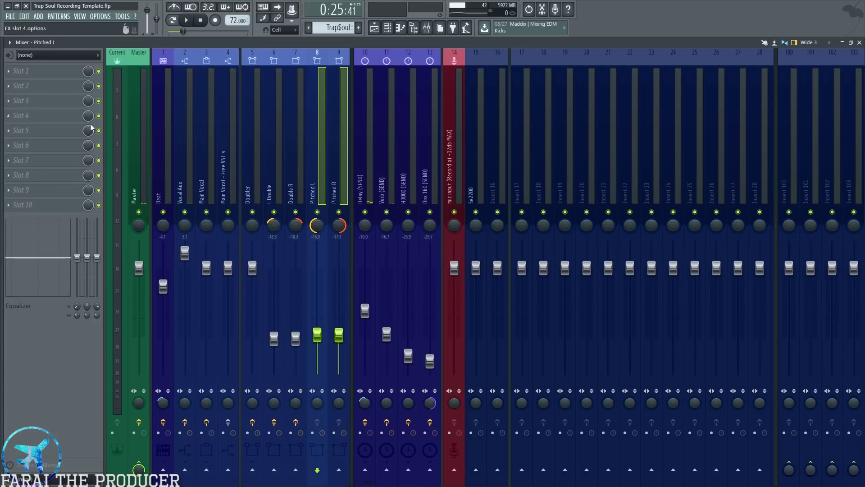
left_click(201, 163)
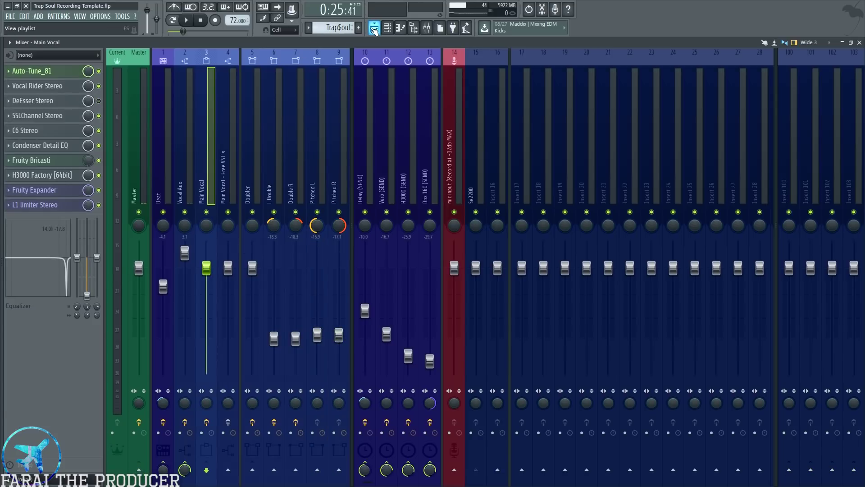
Open Main Vocal's Auto-Tune, raise Humanize and nudge Correction Style up
left_click(374, 28)
scroll(222, 65, "down", 3)
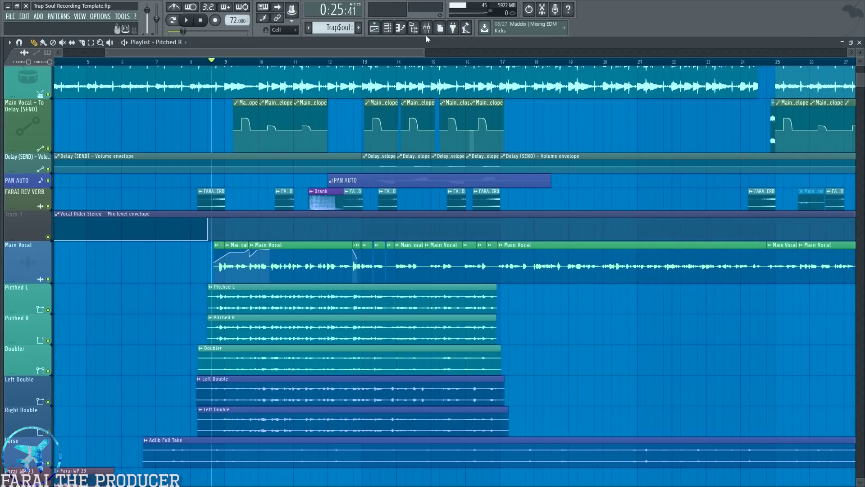
left_click(427, 28)
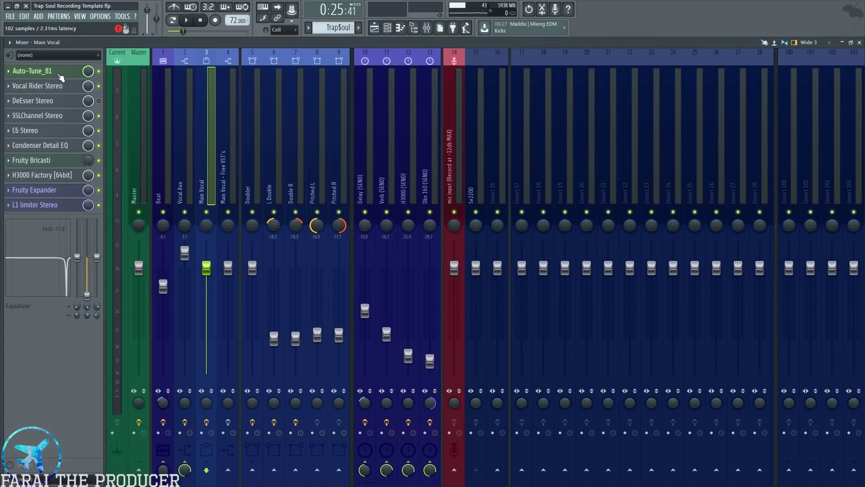
left_click(60, 74)
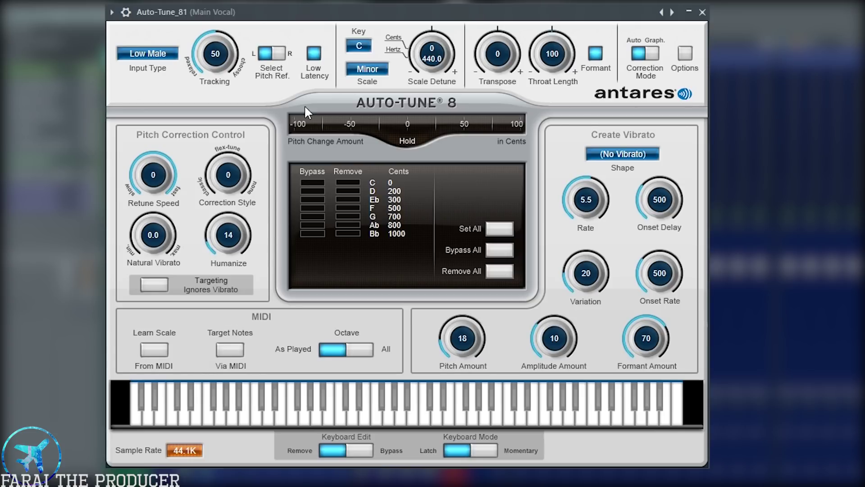
left_click_drag(217, 222, 214, 150)
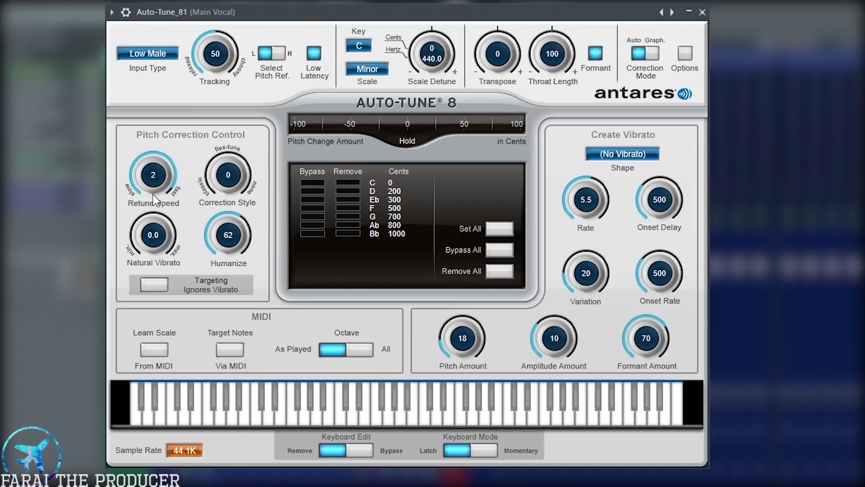
scroll(152, 194, "up", 1)
left_click_drag(226, 118, 223, 114)
left_click_drag(247, 16, 233, 6)
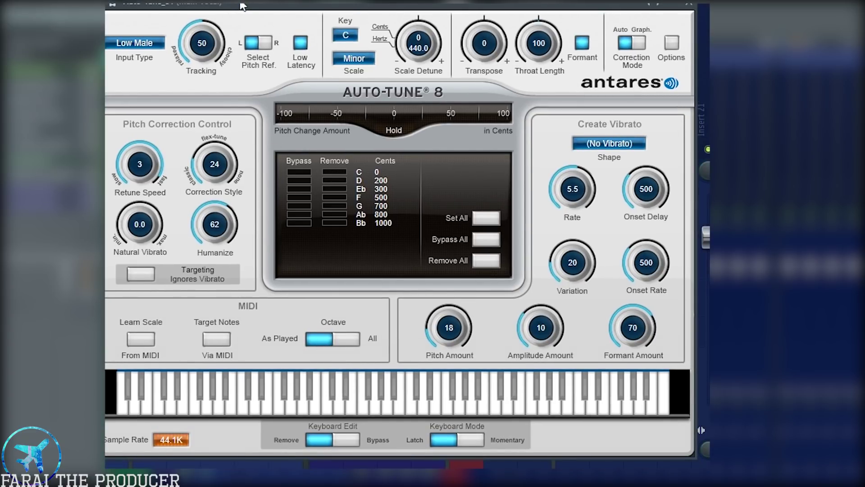
left_click_drag(241, 3, 255, 13)
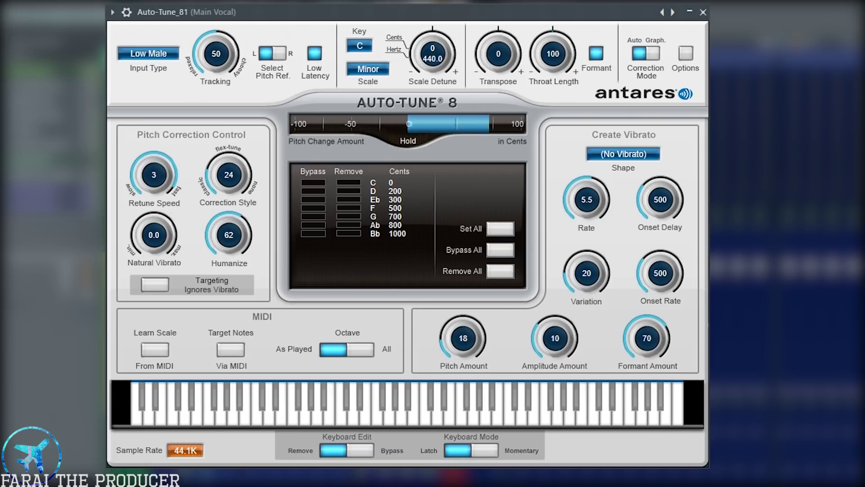
Keep Throat Length at 100, stop playback, and set Retune Speed 0 and Correction Style 3
left_click_drag(550, 51, 548, 30)
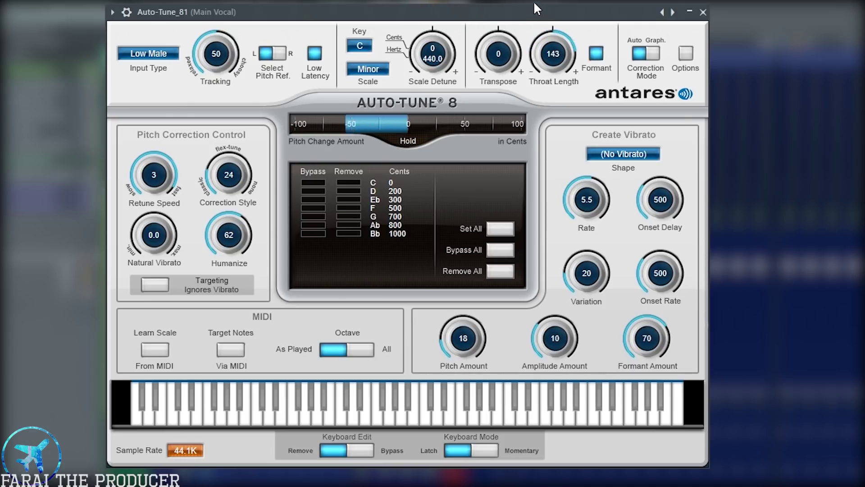
left_click(548, 53, "ctrl")
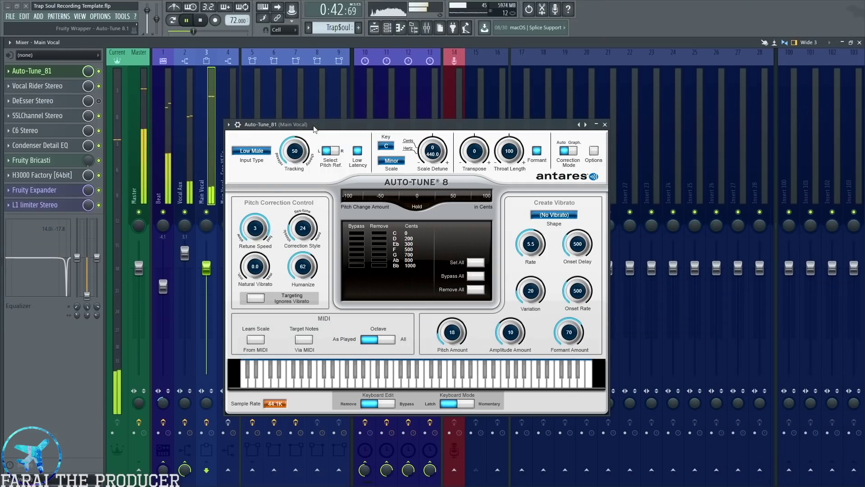
key("space")
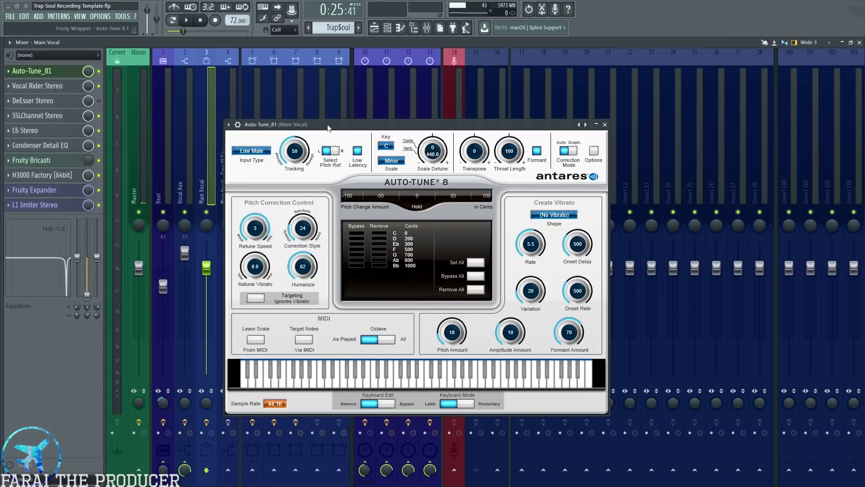
left_click_drag(328, 128, 324, 141)
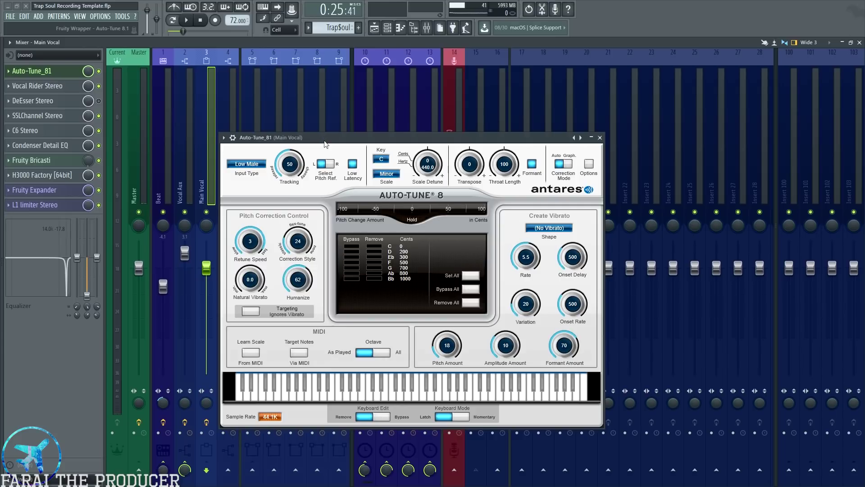
left_click_drag(250, 241, 250, 254)
left_click_drag(297, 241, 293, 311)
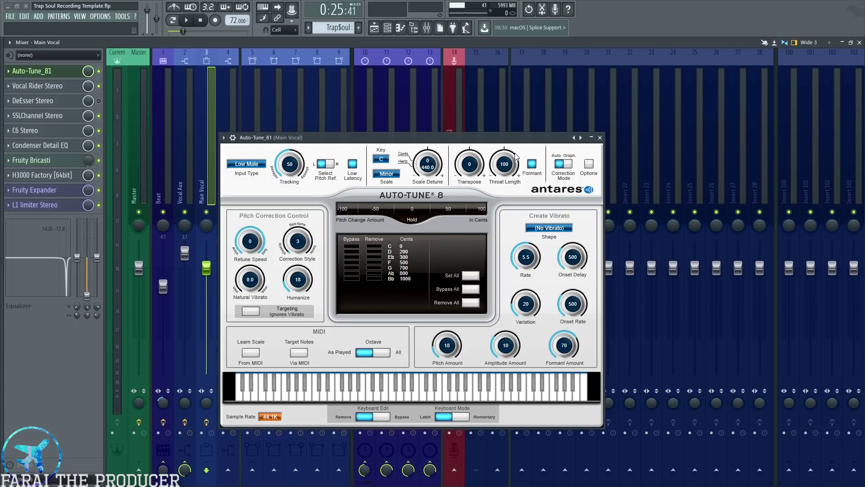
left_click(599, 138)
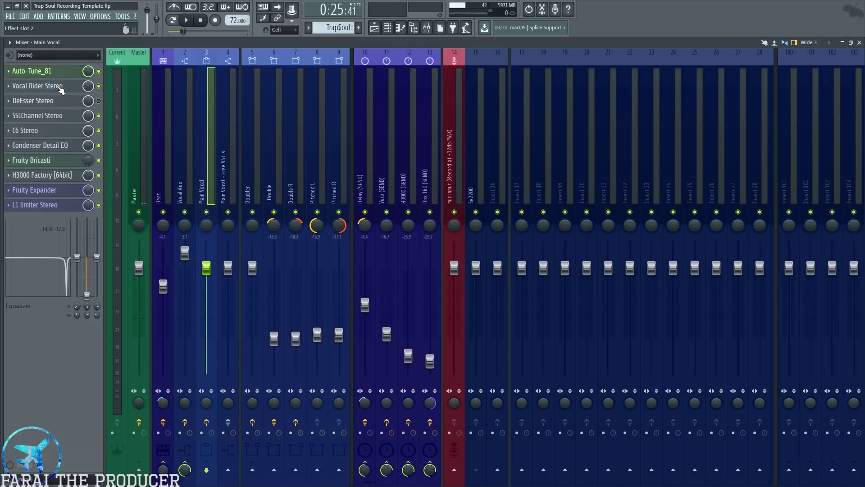
left_click(54, 86)
left_click_drag(451, 109, 409, 141)
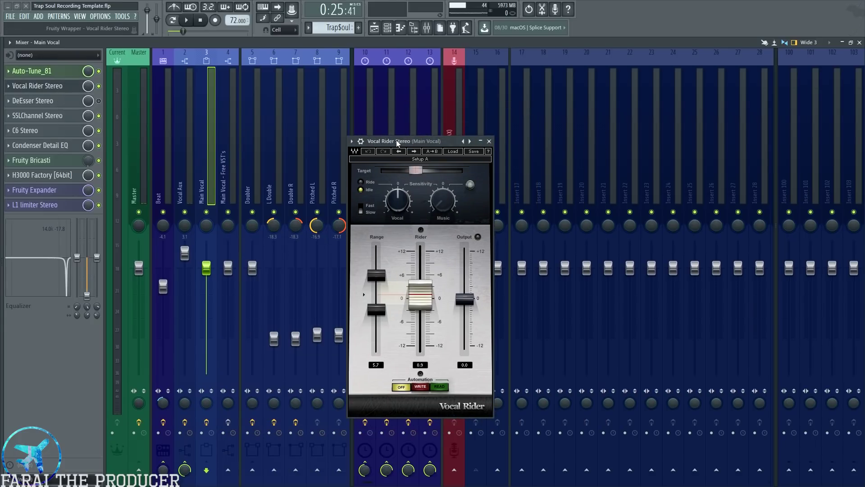
left_click(374, 28)
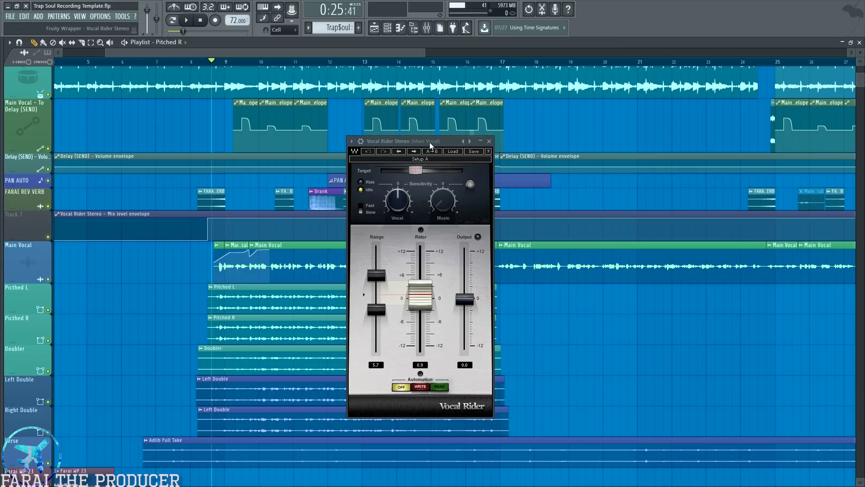
left_click_drag(429, 141, 562, 149)
left_click_drag(173, 241, 396, 280)
left_click(218, 279)
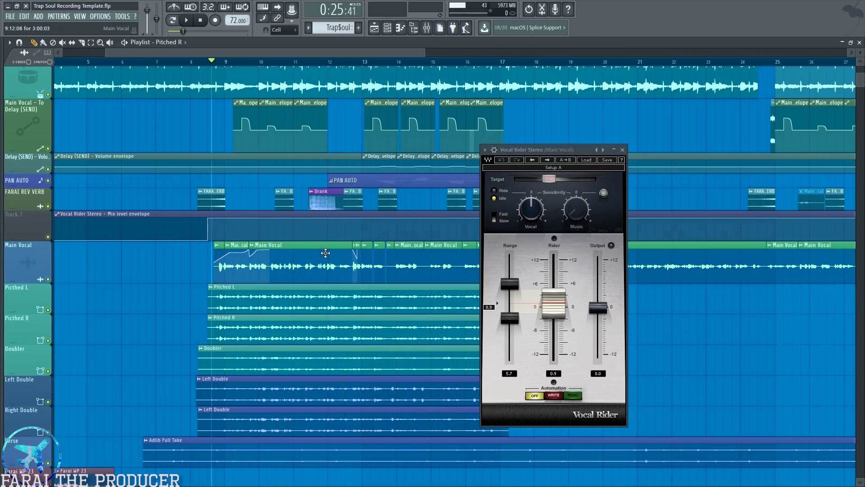
left_click_drag(572, 153, 549, 158)
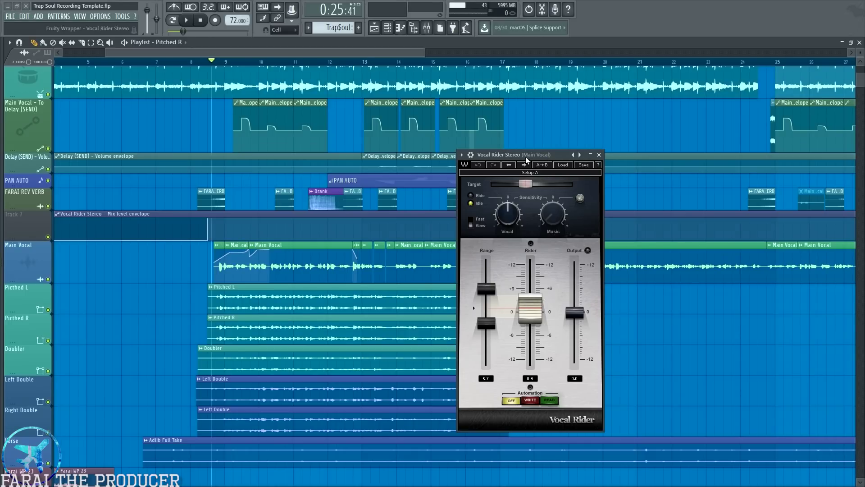
left_click_drag(526, 155, 517, 147)
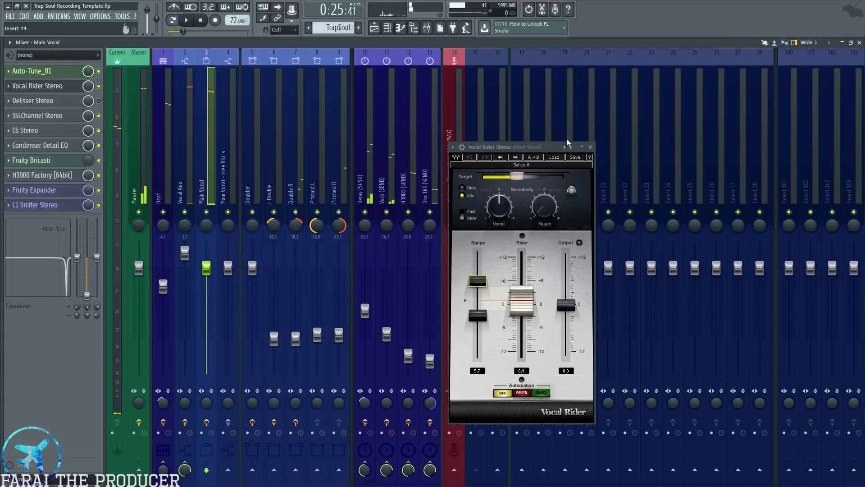
left_click_drag(528, 153, 497, 142)
key("F5")
left_click(560, 138)
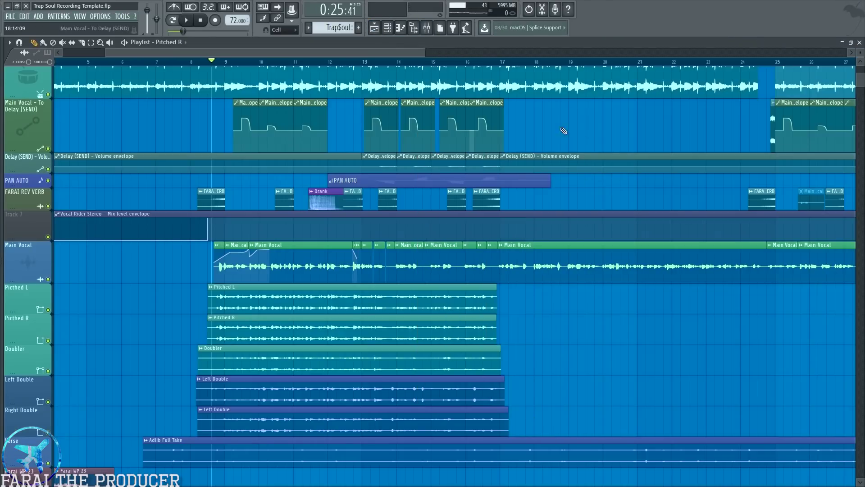
Open the DeEsser Stereo and SSLChannel Stereo plugins on the Main Vocal insert
left_click(426, 28)
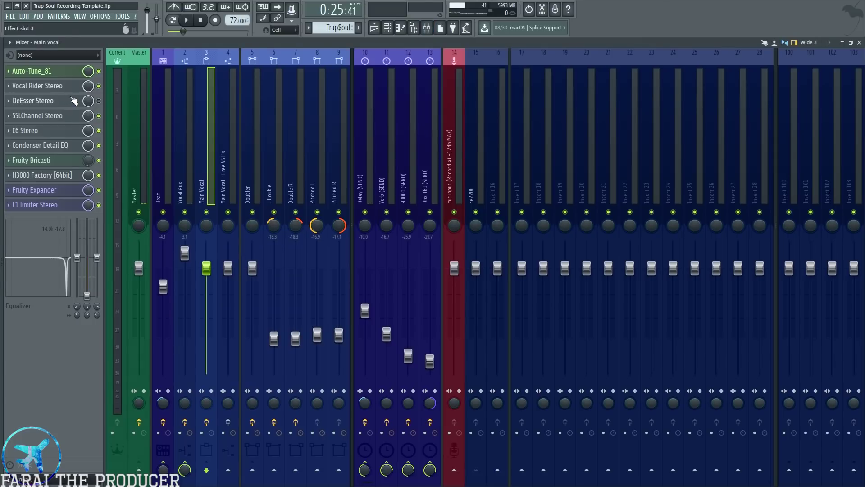
left_click(74, 101)
left_click_drag(408, 205, 407, 178)
left_click(229, 138)
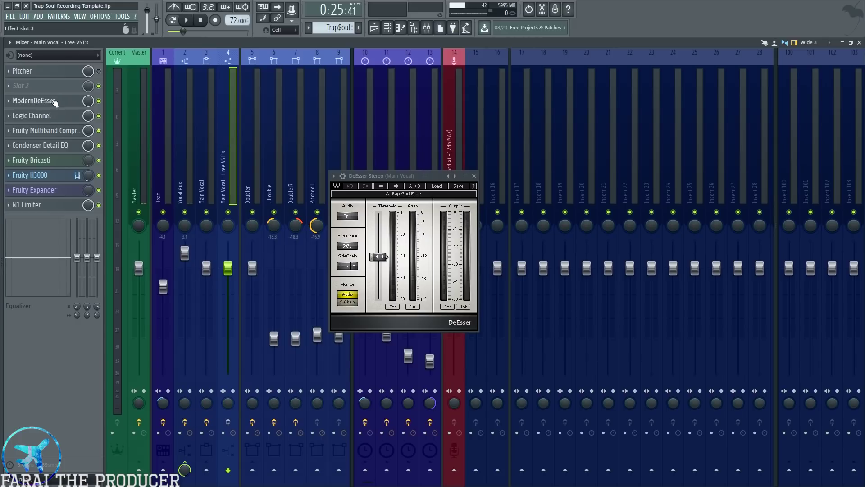
left_click(206, 131)
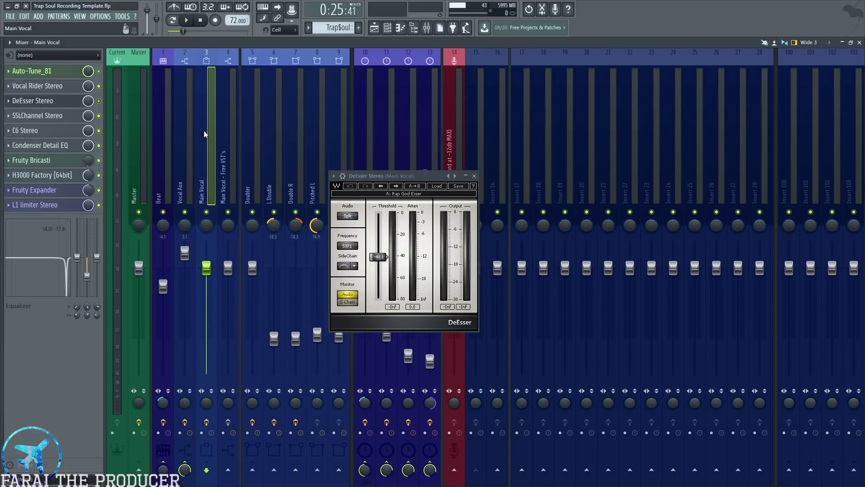
left_click_drag(416, 176, 365, 169)
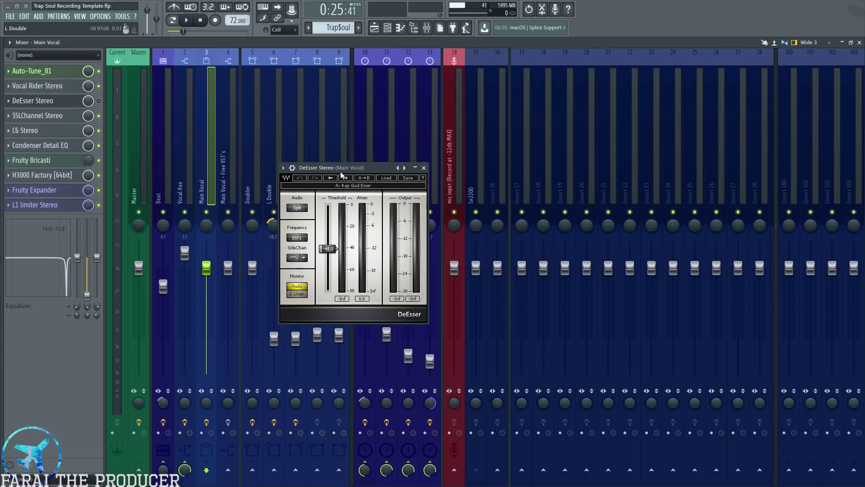
left_click(45, 115)
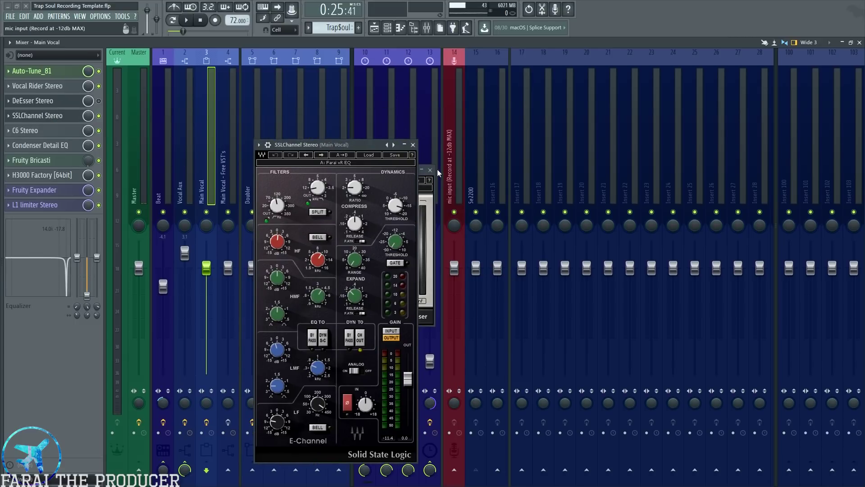
Open the Logic Channel plugin from the Main Vocal - Free VST's insert beside the SSLChannel
left_click_drag(350, 144, 427, 106)
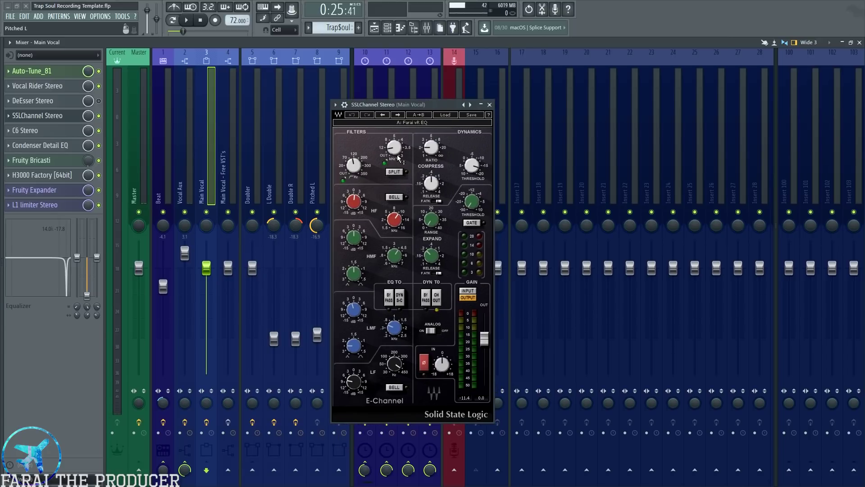
left_click(224, 160)
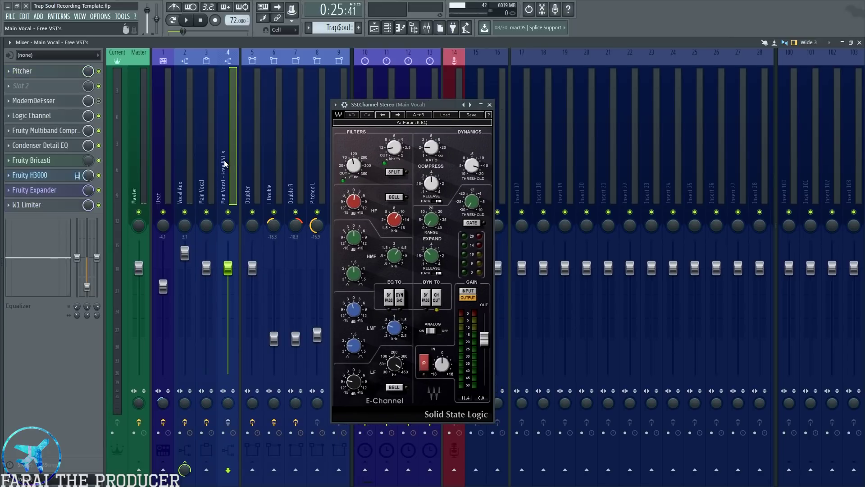
left_click(40, 116)
left_click_drag(342, 213, 403, 277)
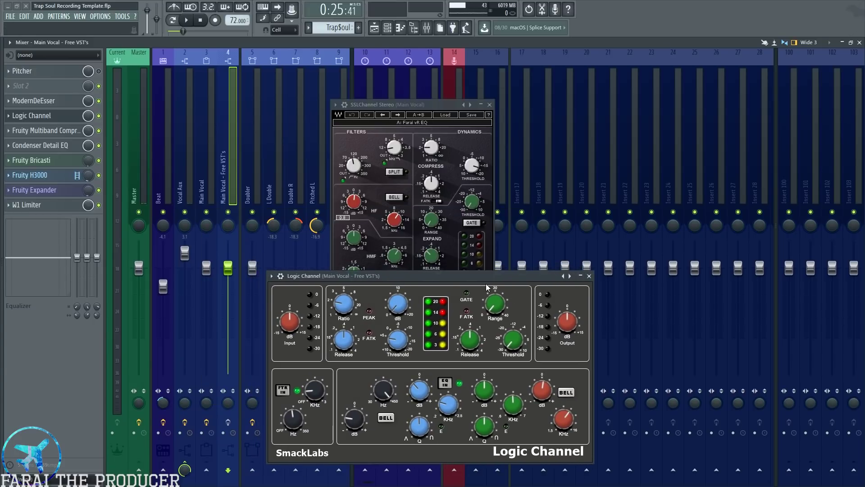
left_click_drag(485, 282, 488, 282)
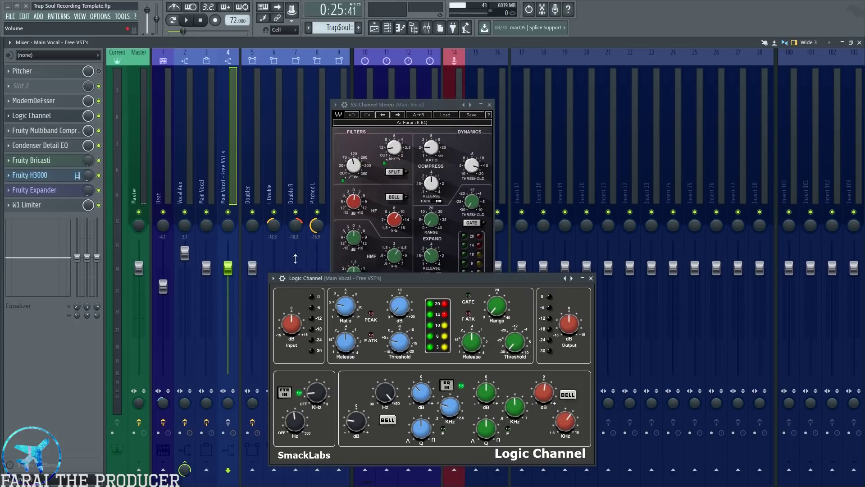
left_click_drag(362, 280, 372, 304)
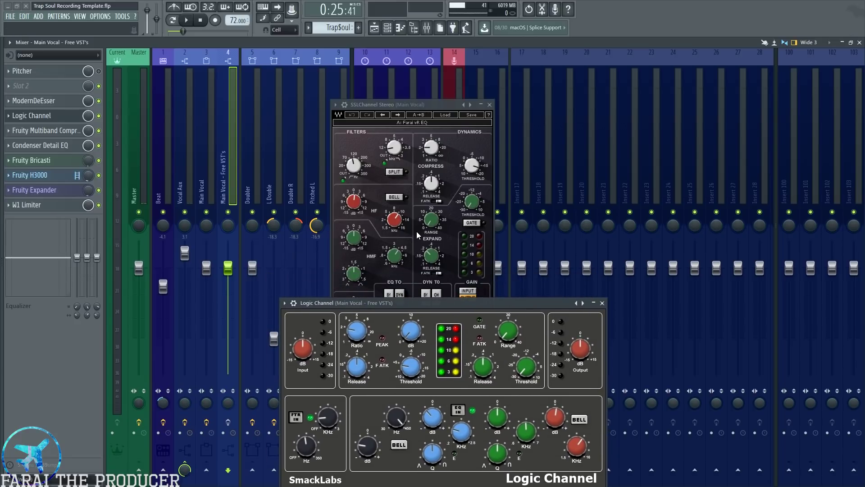
left_click_drag(450, 304, 623, 244)
Turn on the SSLChannel's Analog switch
left_click_drag(402, 107, 335, 122)
left_click_drag(540, 241, 527, 201)
left_click_drag(331, 123, 330, 126)
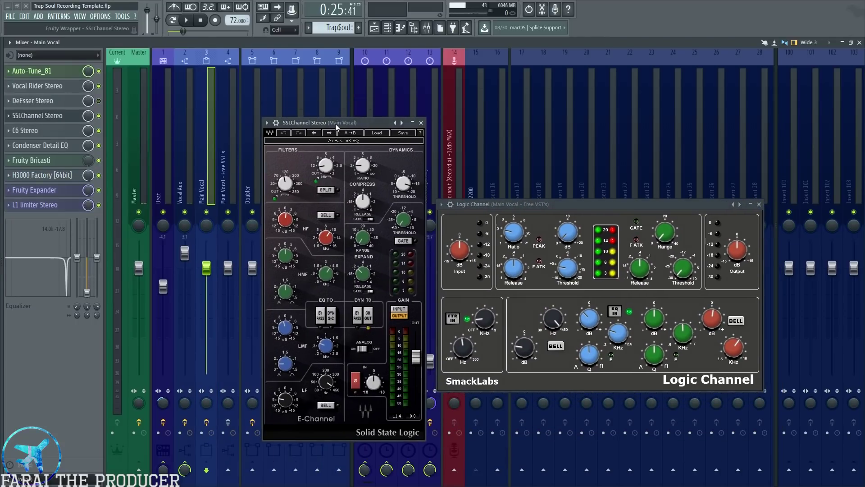
left_click(369, 352)
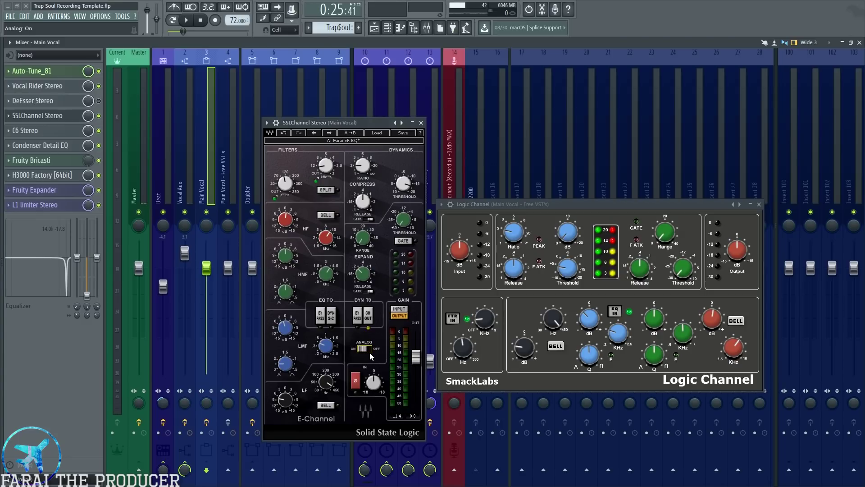
Close Logic Channel and set the SSL high-pass to 110 and low-pass to 14.4
left_click(759, 204)
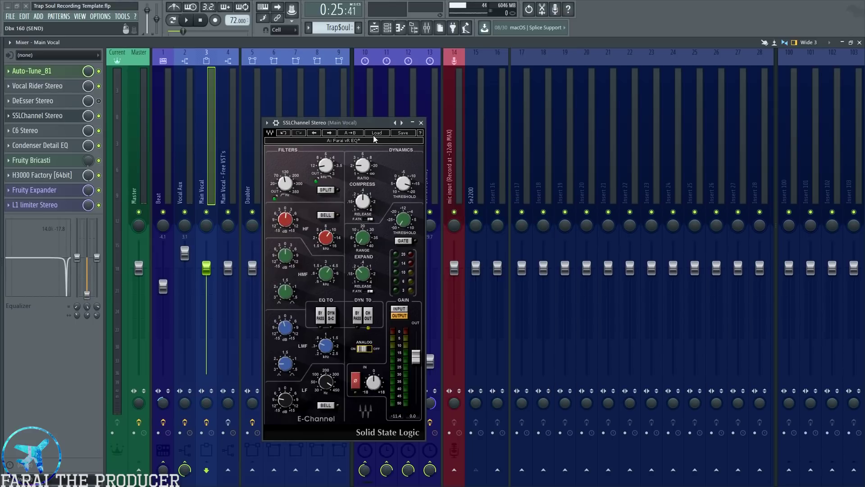
left_click_drag(360, 123, 410, 124)
left_click(343, 182)
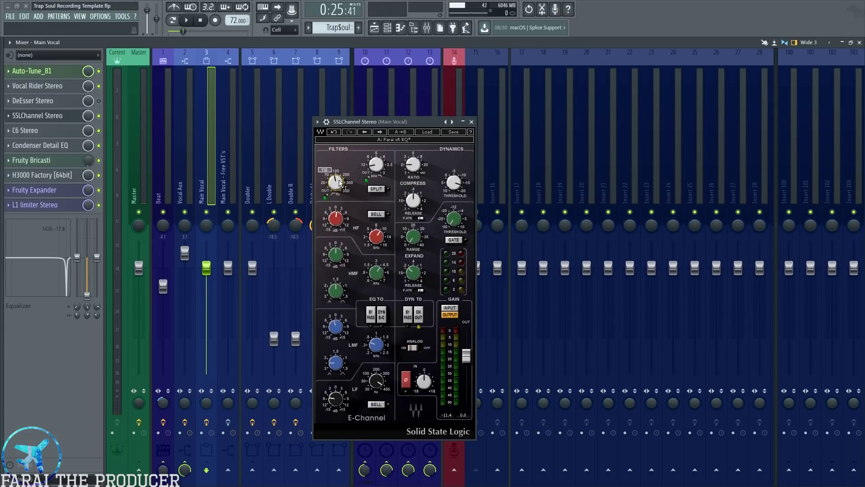
left_click(376, 164)
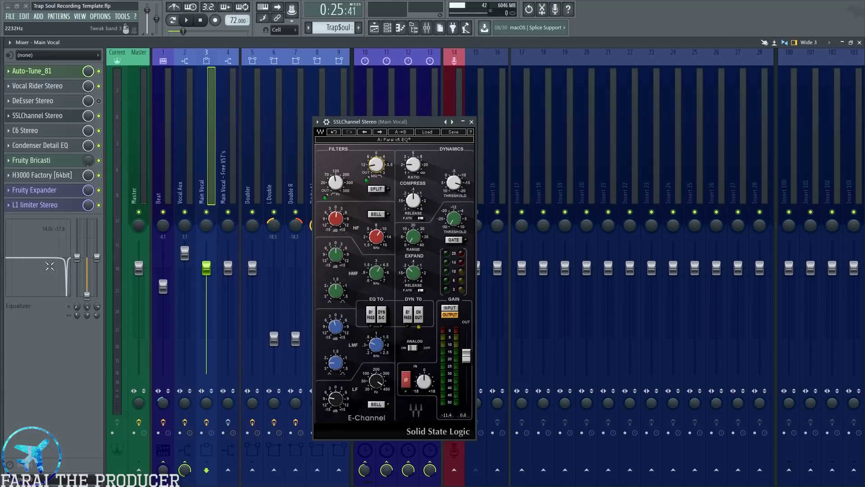
A/B the mixer EQ band 2 level during playback, restoring it to -17.8
right_click(89, 296)
key("Escape")
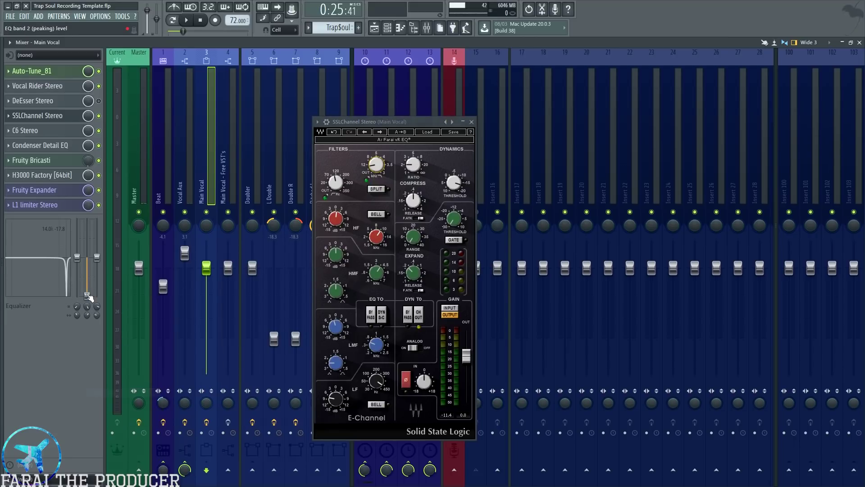
left_click_drag(88, 296, 87, 257)
key("space")
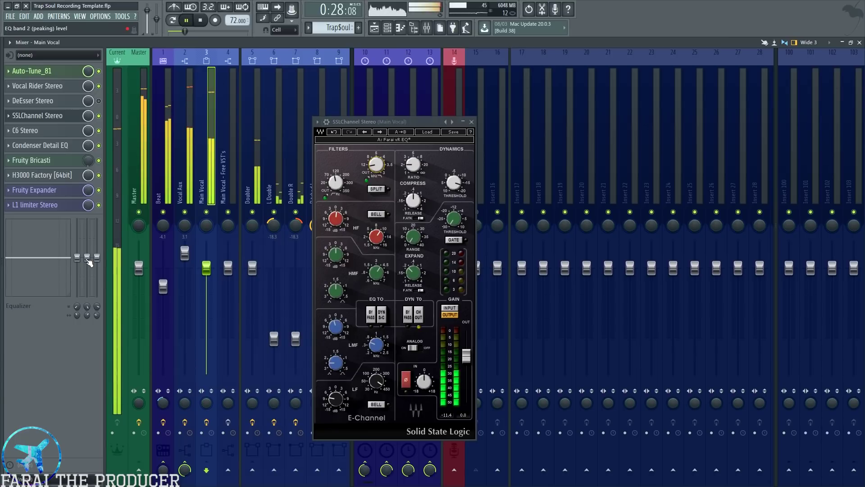
right_click(88, 262)
left_click(100, 368)
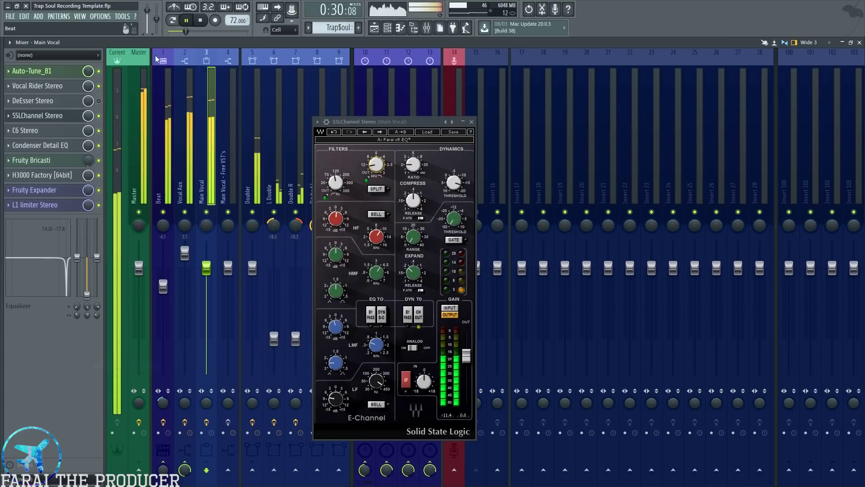
key("space")
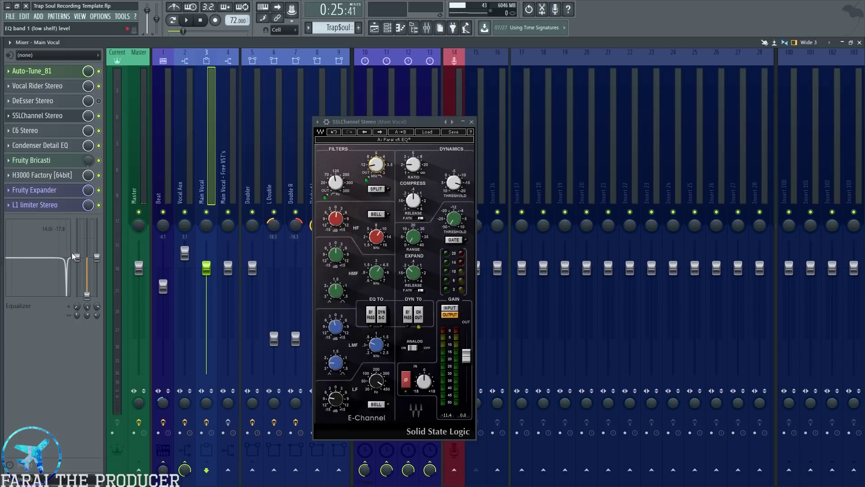
left_click_drag(87, 297, 87, 220)
key("space")
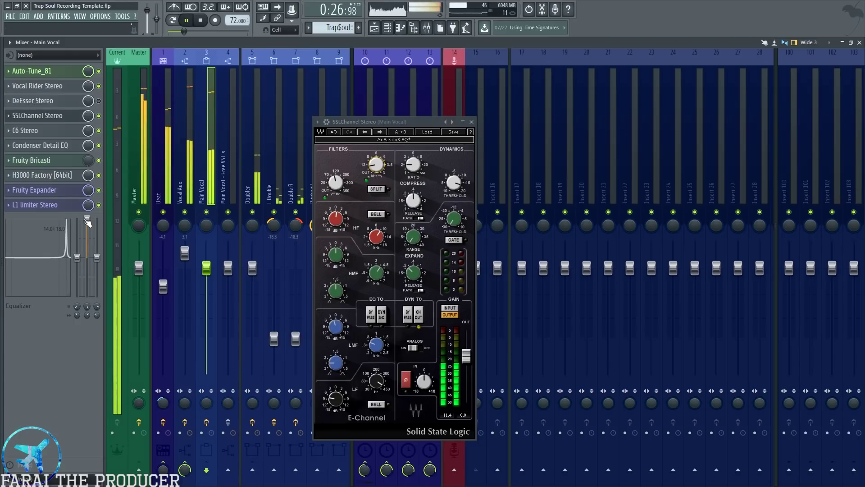
key("ctrl+z")
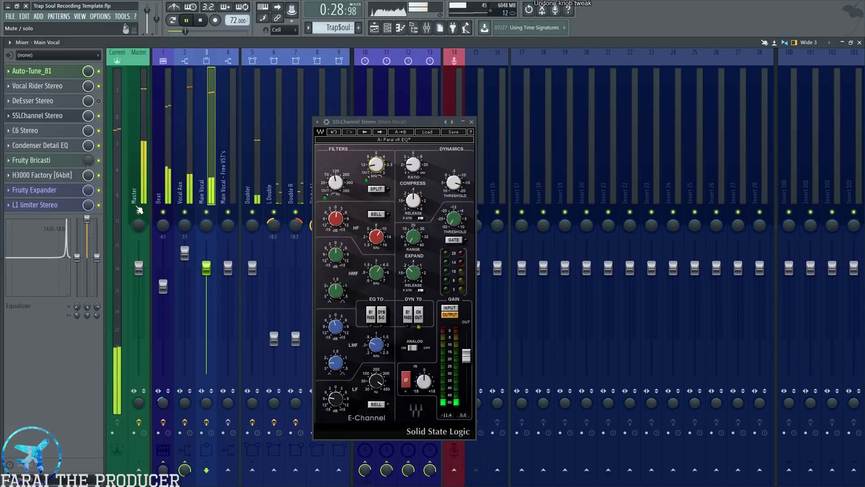
right_click(87, 220)
left_click(116, 326)
key("space")
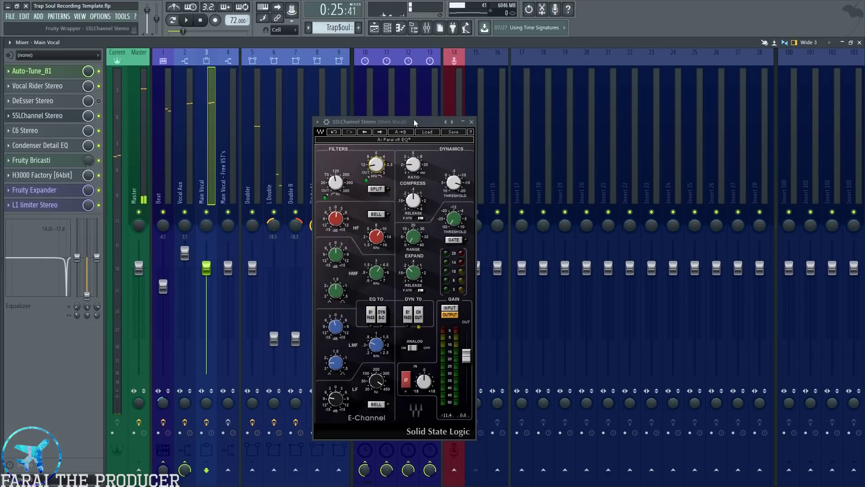
Cut the SSL LF gain to -7.8 and raise the LF frequency to 420
left_click_drag(413, 121, 360, 129)
left_click_drag(295, 415, 296, 417)
left_click_drag(338, 390, 338, 381)
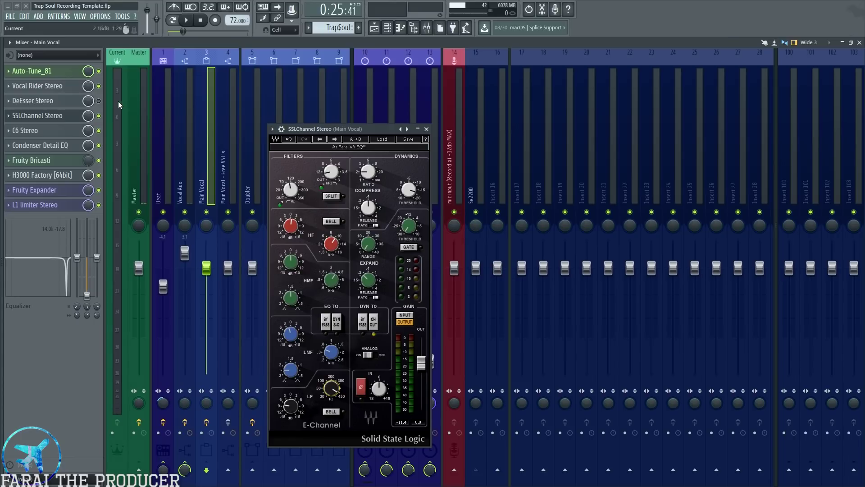
Bypass the SSL channel and compare the Beat and Vocal Aux effect chains before returning to Main Vocal
left_click(99, 116)
left_click_drag(365, 126, 359, 115)
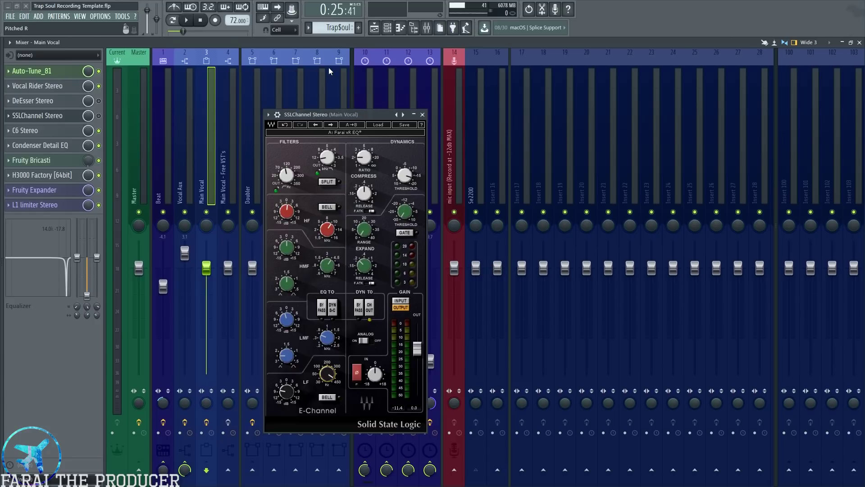
left_click(151, 161)
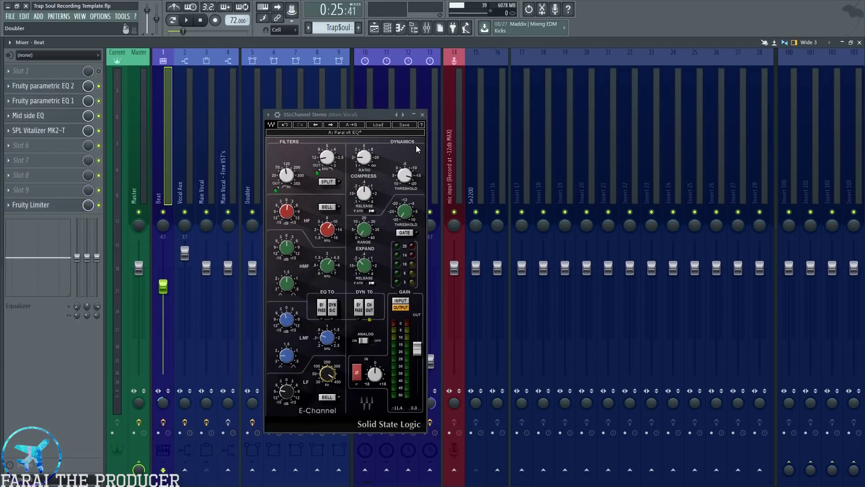
left_click(186, 166)
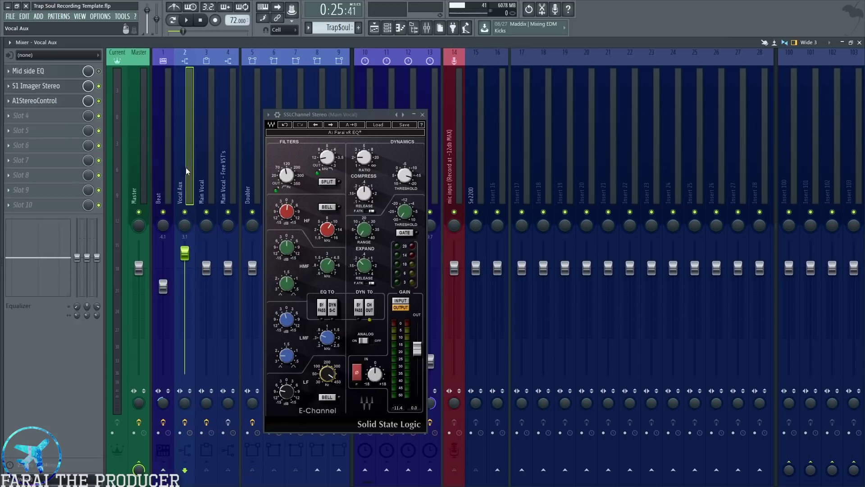
left_click(208, 170)
Audition the vocal and lower the SSL LMF gain to -1.9
key("space")
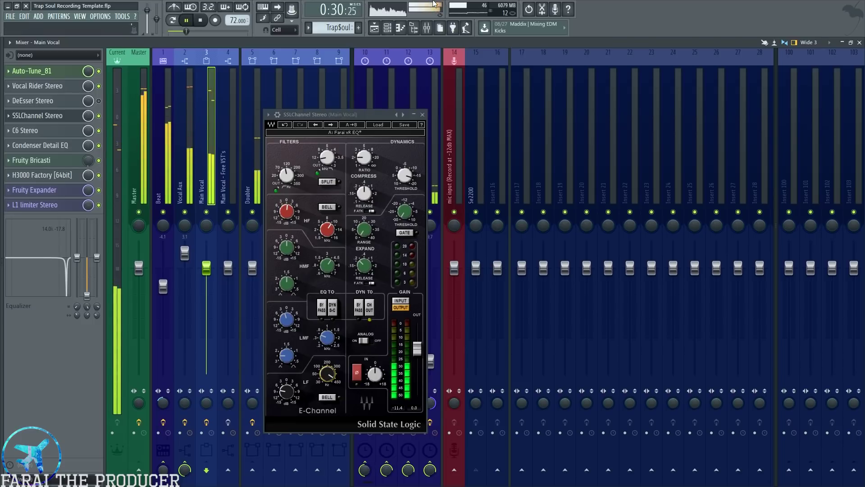
key("space")
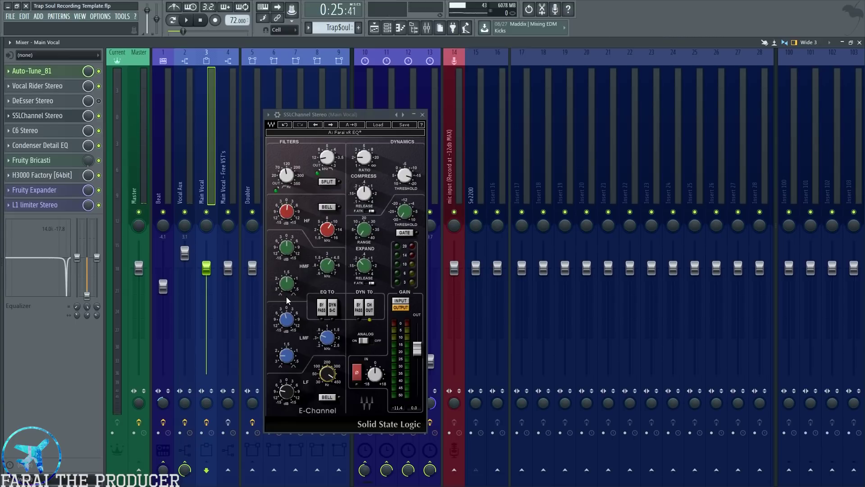
left_click_drag(287, 319, 327, 336)
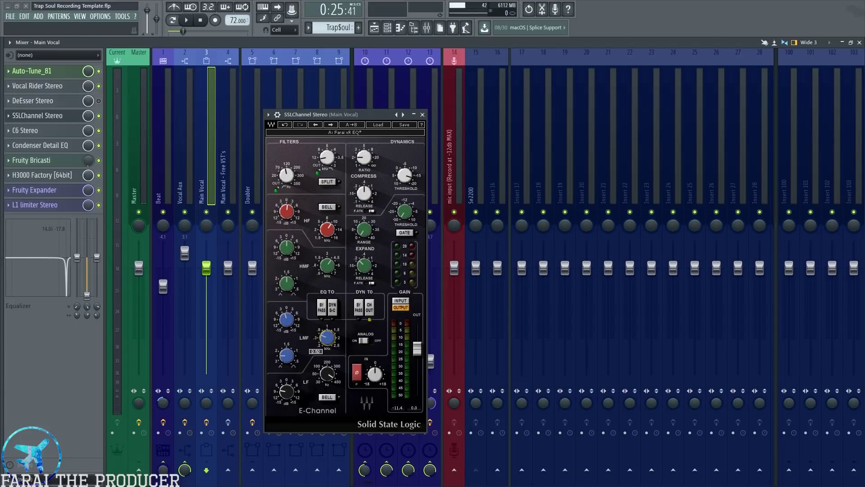
left_click_drag(363, 115, 405, 117)
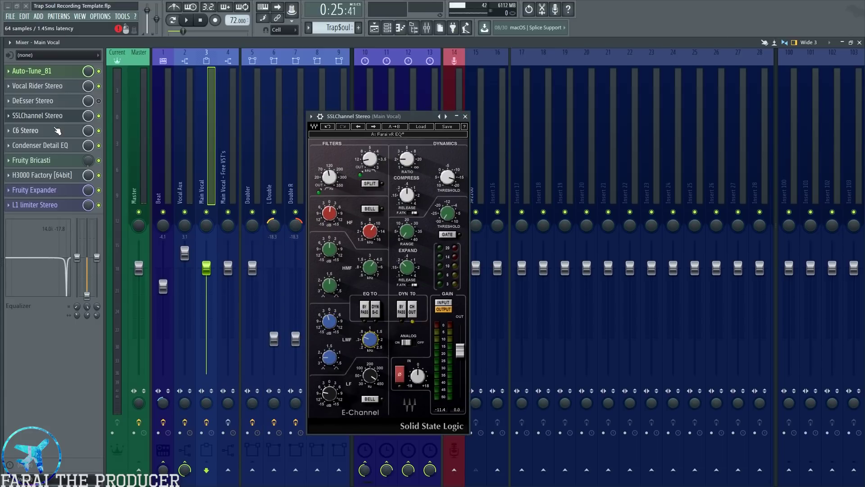
Close the SSL channel and open Main Vocal's C6 Stereo compressor
left_click(465, 116)
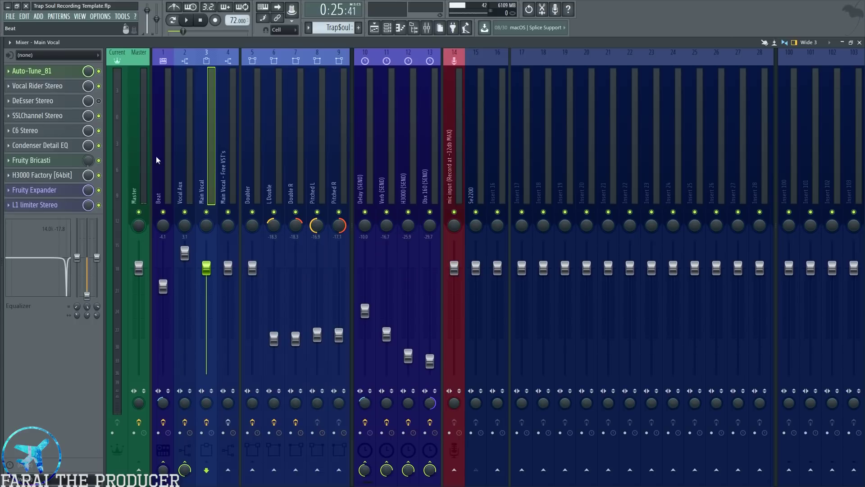
left_click(49, 117)
left_click(45, 116)
left_click(36, 130)
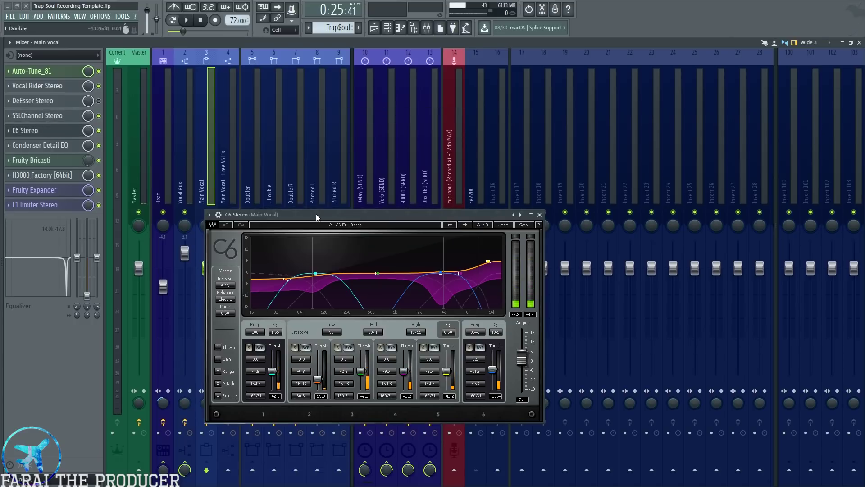
left_click_drag(338, 223, 339, 227)
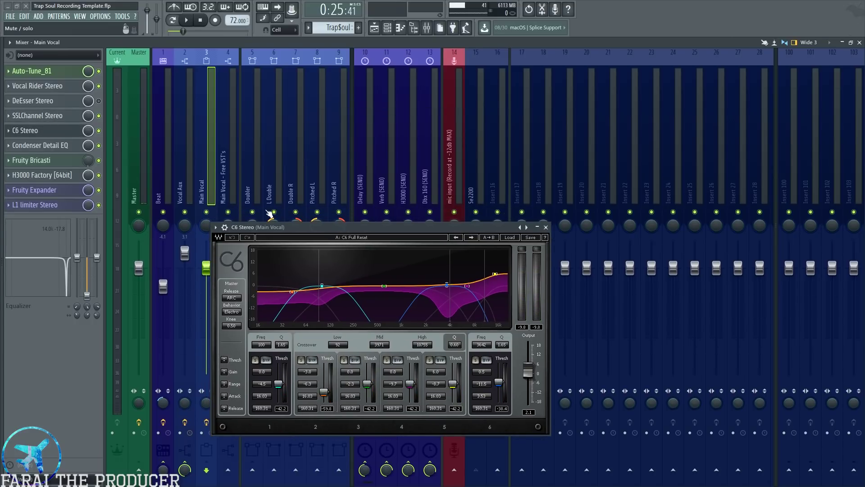
left_click_drag(448, 228, 436, 207)
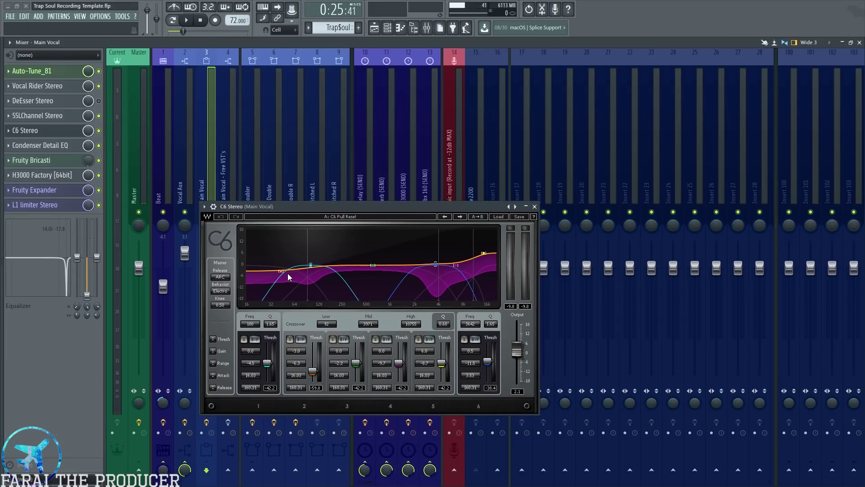
left_click_drag(290, 204, 327, 256)
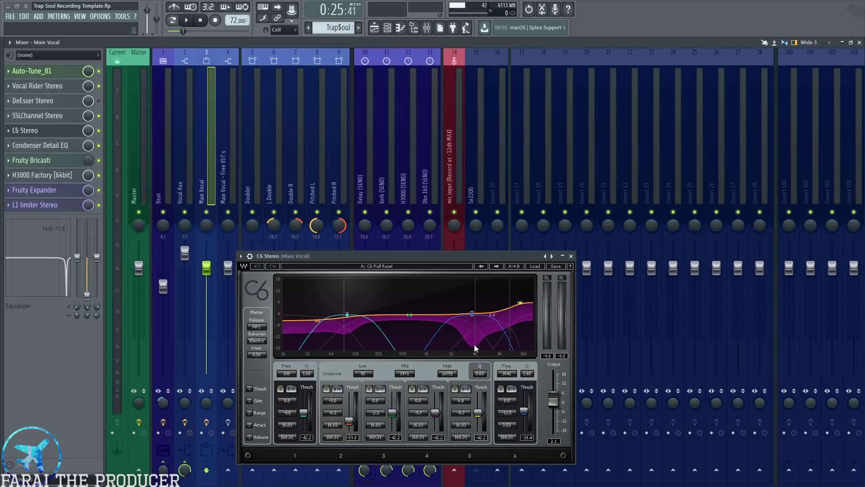
Check the Free VST's multiband compressor, then close it and reposition the C6 window
left_click(228, 159)
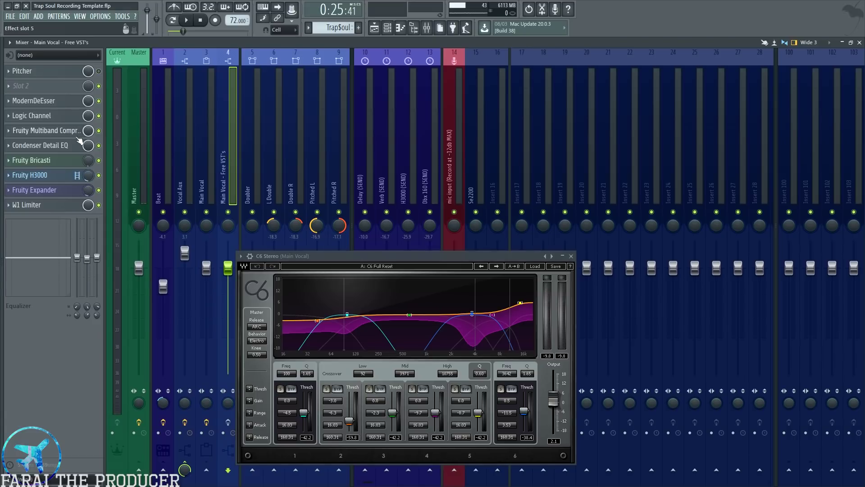
left_click_drag(342, 244, 348, 185)
left_click(566, 186)
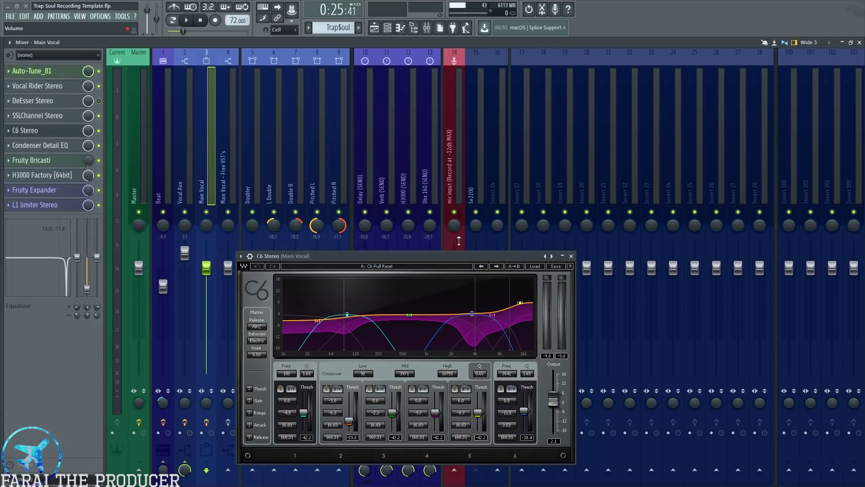
left_click_drag(451, 257, 469, 193)
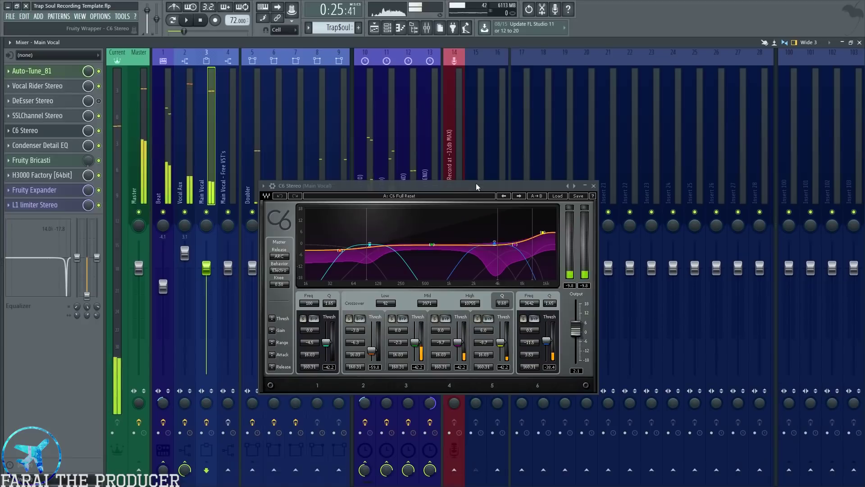
left_click_drag(476, 183, 431, 186)
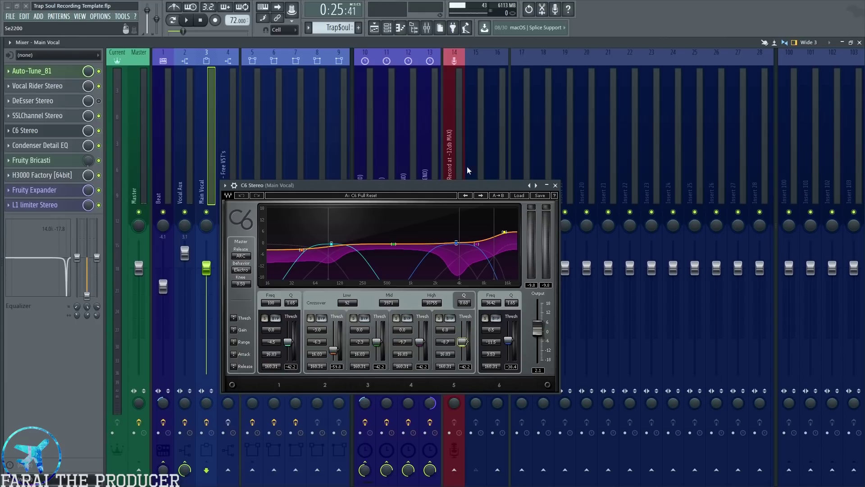
left_click_drag(456, 185, 454, 174)
Close the C6 Stereo window and open the Condenser Detail EQ
left_click(43, 147)
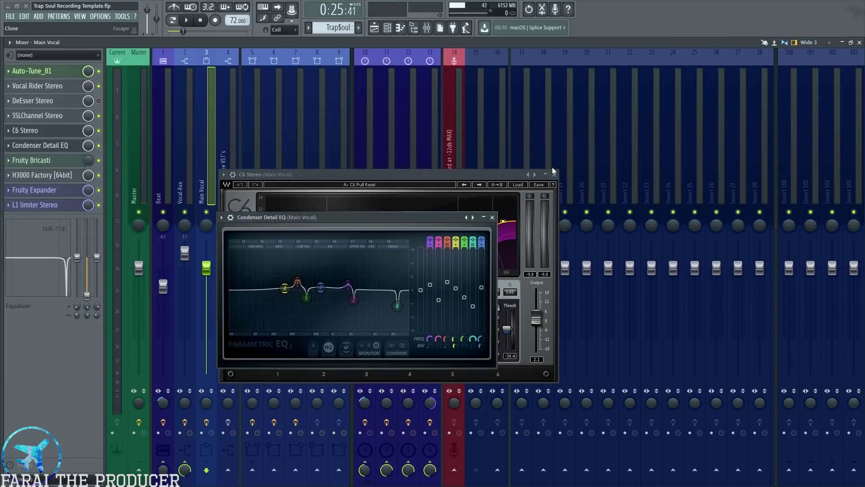
left_click(550, 174)
left_click(554, 174)
left_click_drag(332, 217, 375, 217)
left_click(20, 146)
left_click(20, 146)
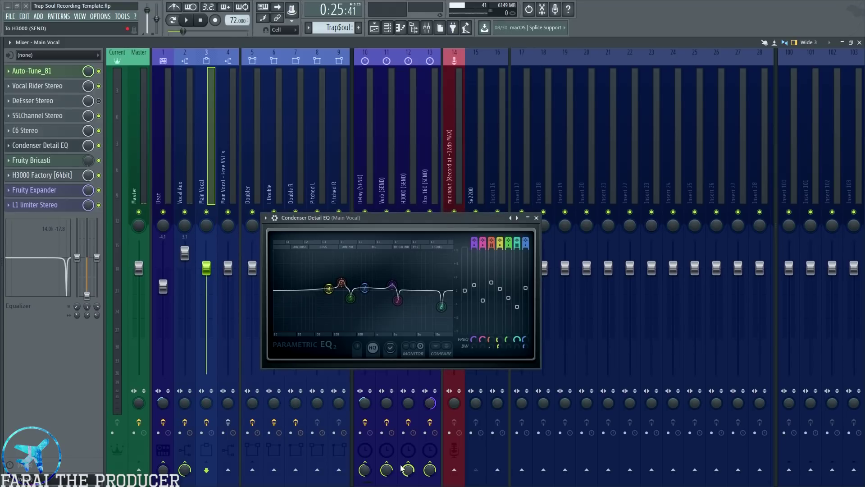
left_click_drag(359, 219, 339, 221)
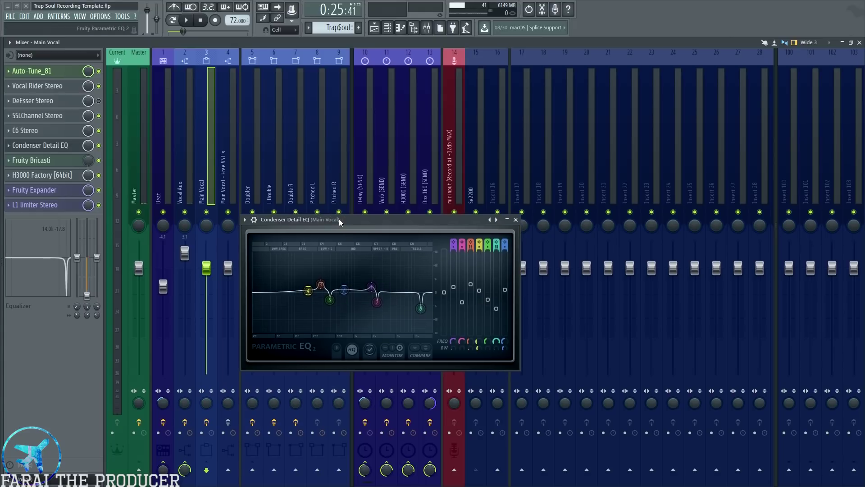
left_click_drag(339, 219, 333, 210)
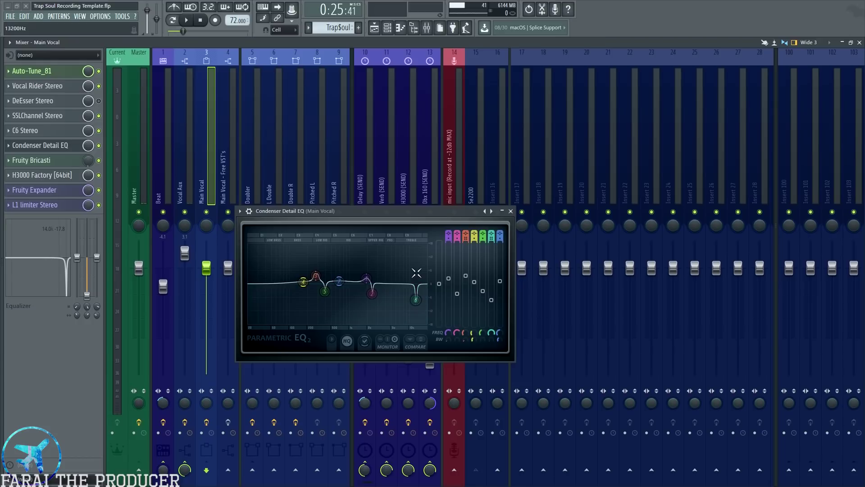
Bypass the Condenser Detail EQ and play from bar 12, then stop playback
left_click(99, 146)
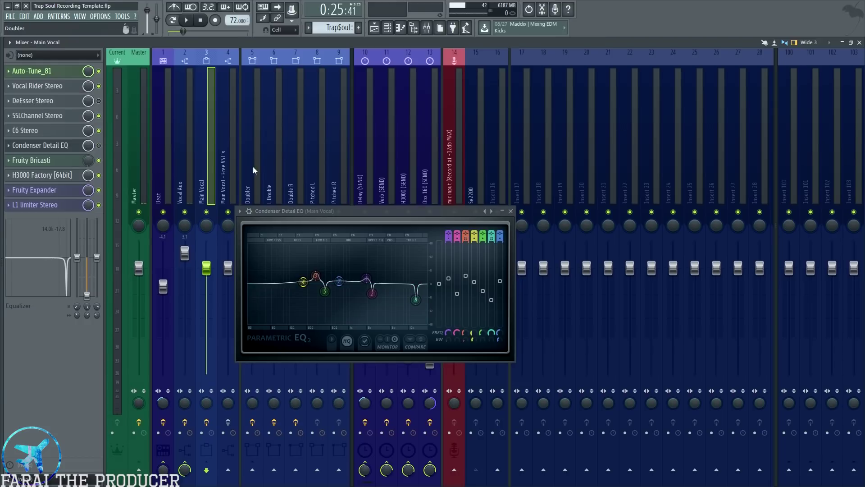
key("space")
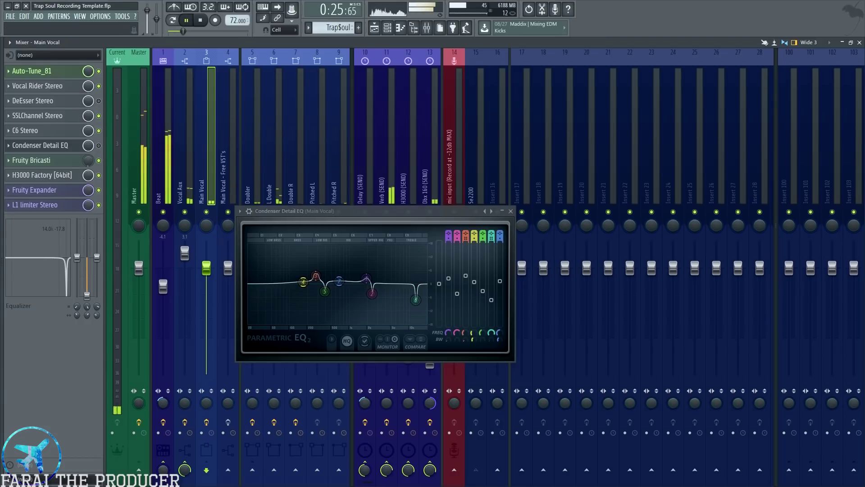
key("F5")
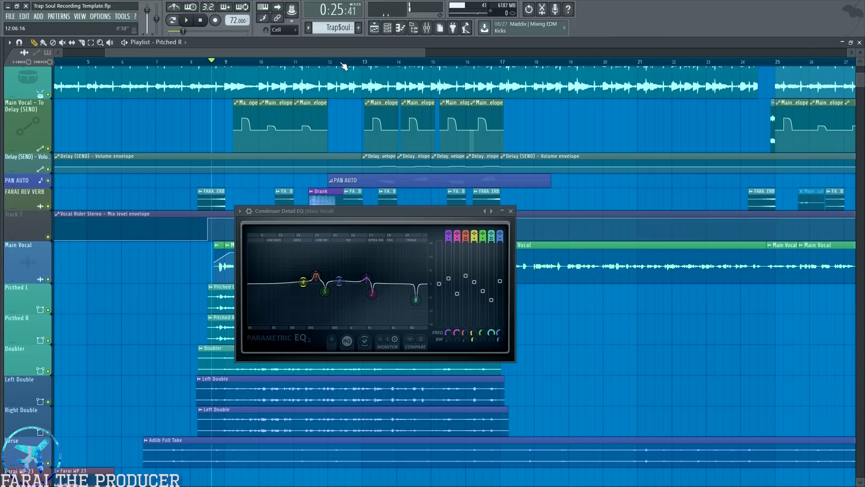
left_click(333, 63)
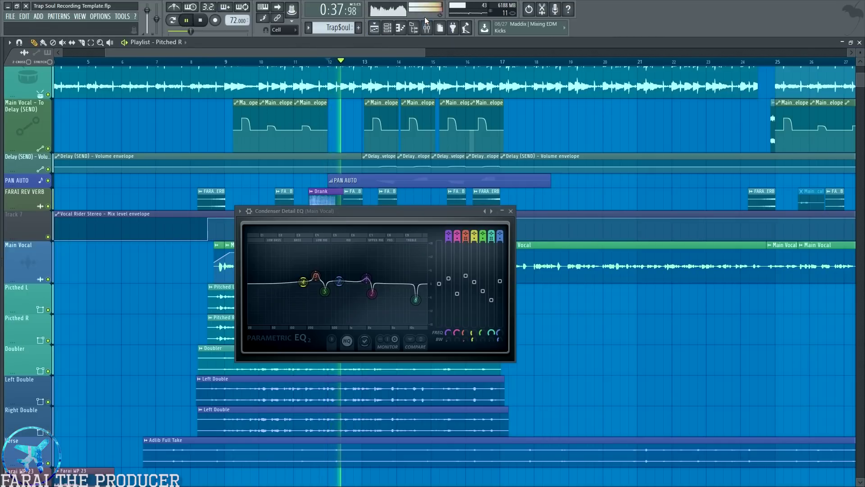
key("F9")
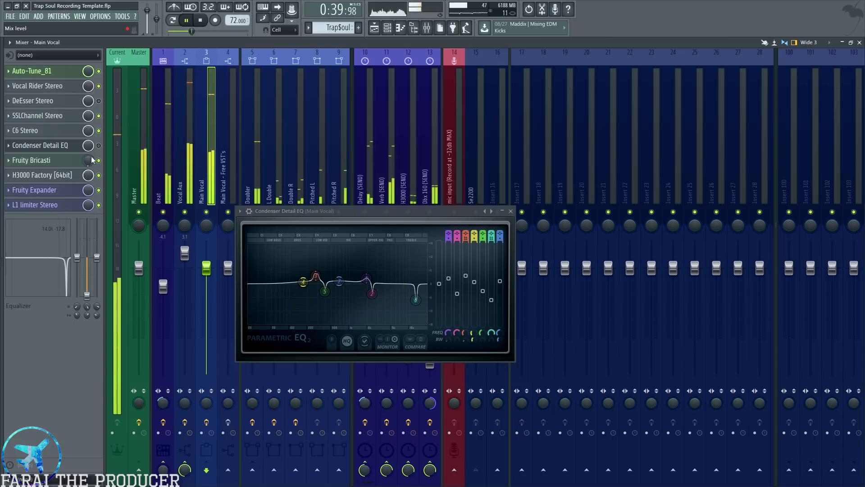
key("space")
left_click_drag(396, 212, 383, 205)
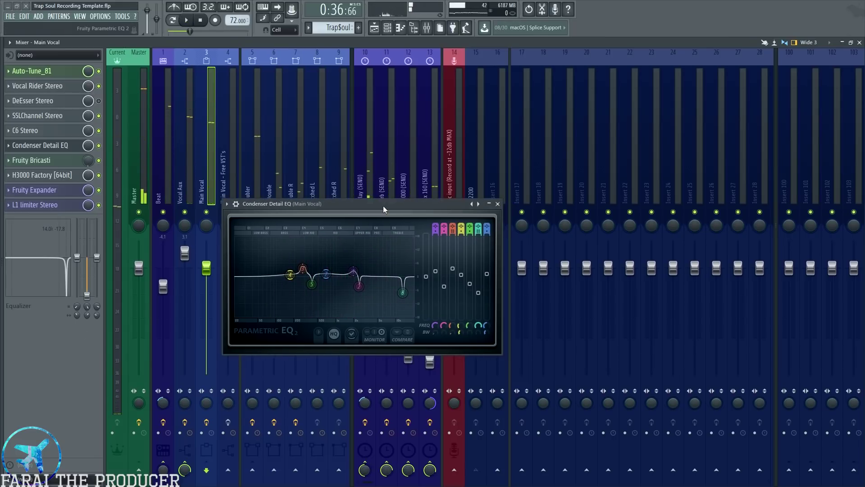
Close the Condenser Detail EQ and open Main Vocal's Fruity Bricasti reverb
left_click(497, 205)
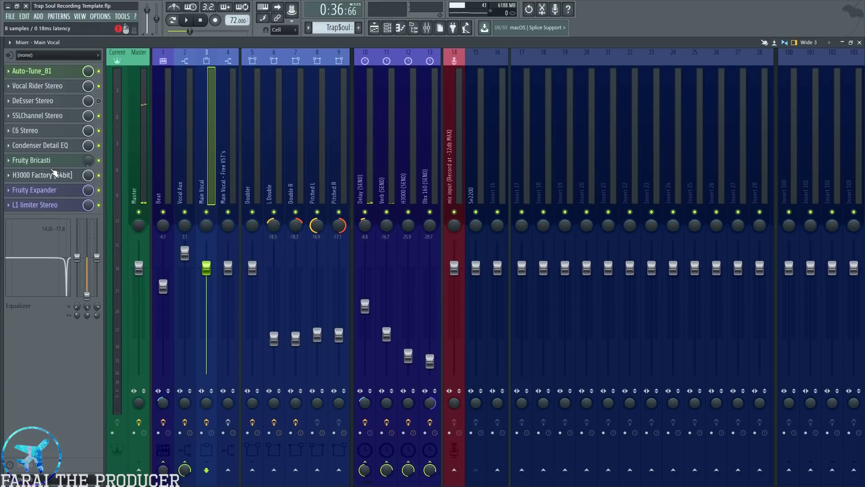
left_click(63, 161)
left_click_drag(428, 183, 422, 218)
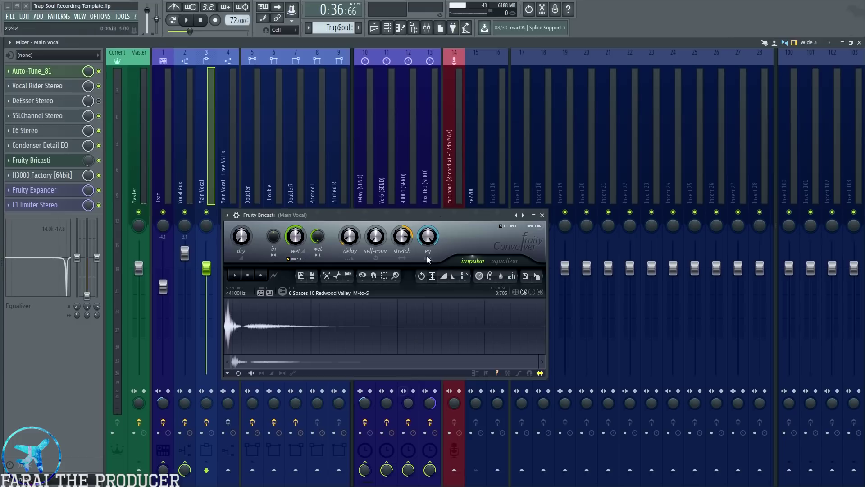
left_click_drag(428, 215, 401, 211)
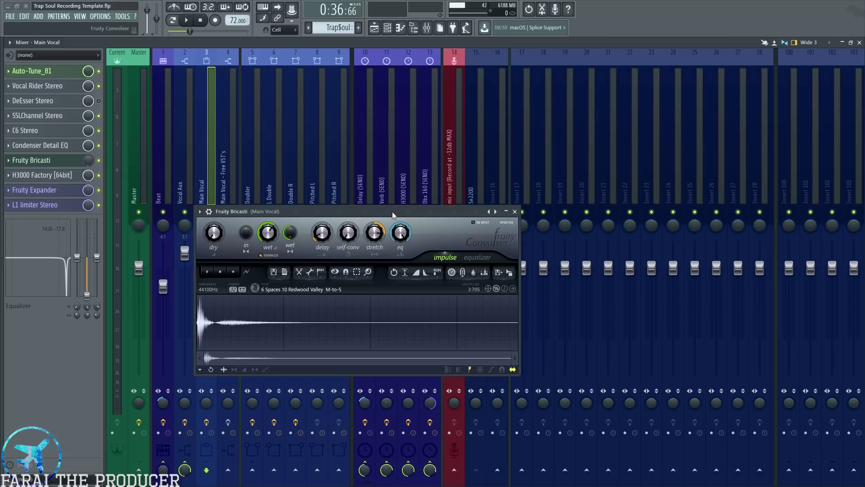
left_click_drag(392, 212, 390, 203)
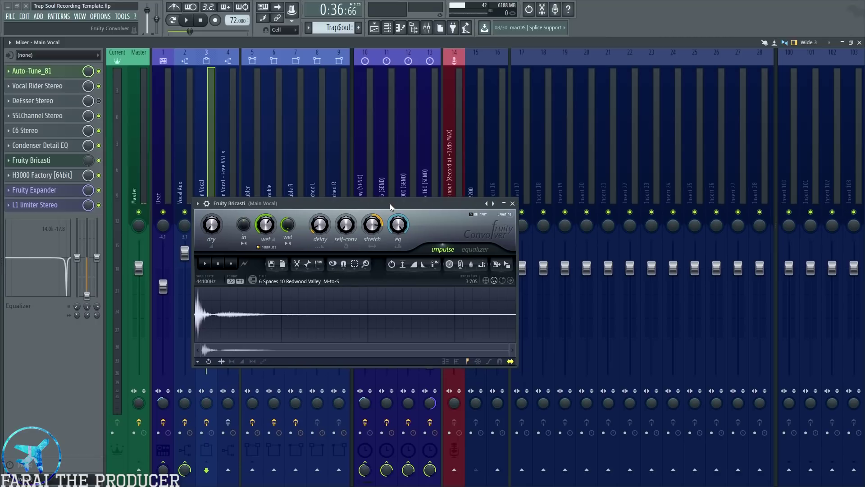
left_click_drag(390, 204, 402, 212)
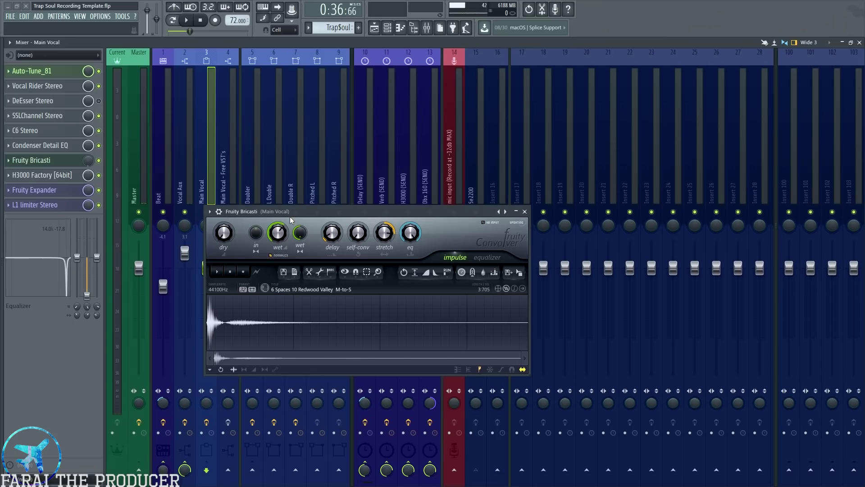
left_click_drag(304, 210, 306, 200)
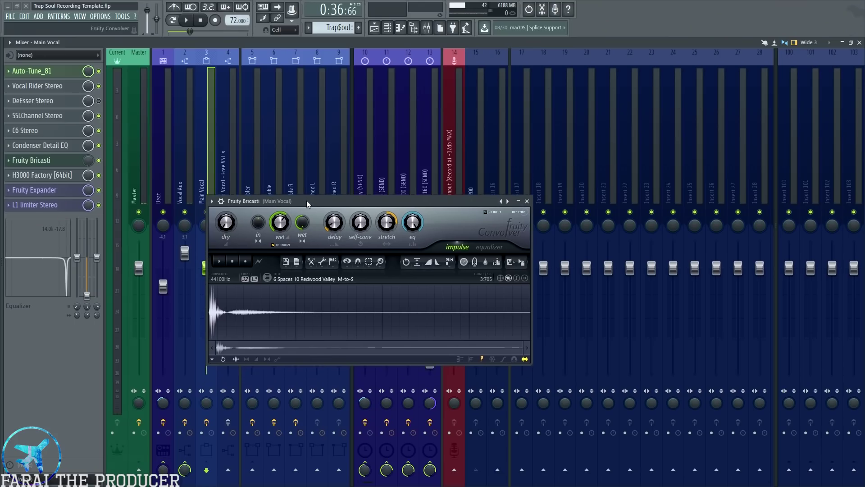
left_click(292, 264)
left_click(302, 288)
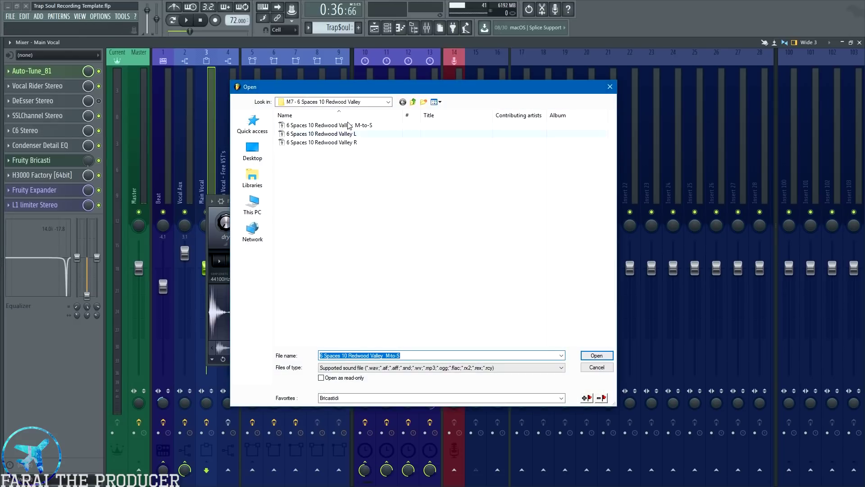
left_click(387, 101)
left_click(330, 272)
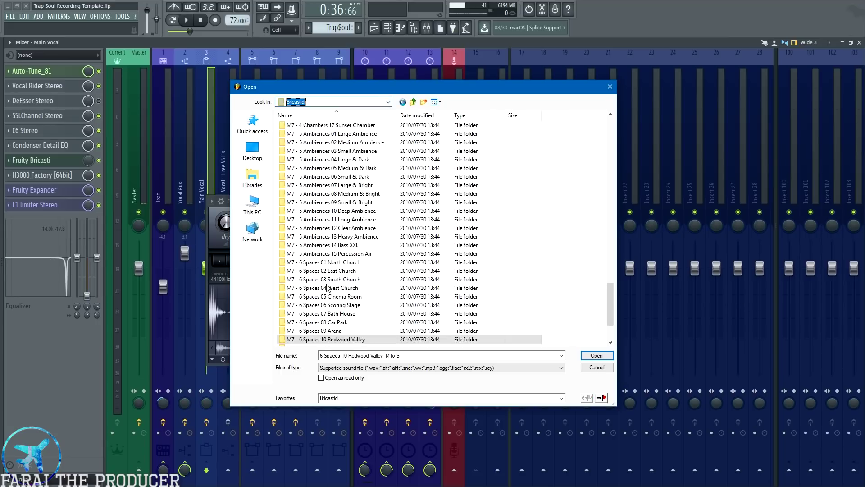
scroll(320, 134, "down", 3)
scroll(321, 134, "up", 17)
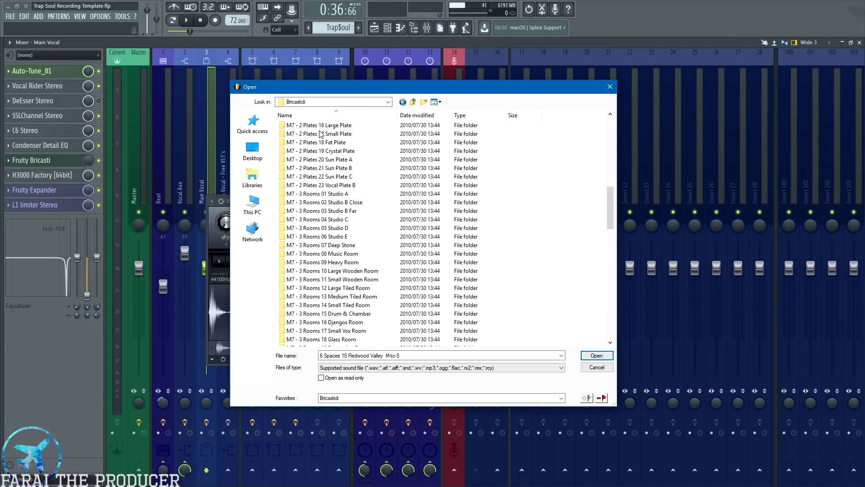
scroll(321, 134, "up", 10)
double_click(325, 176)
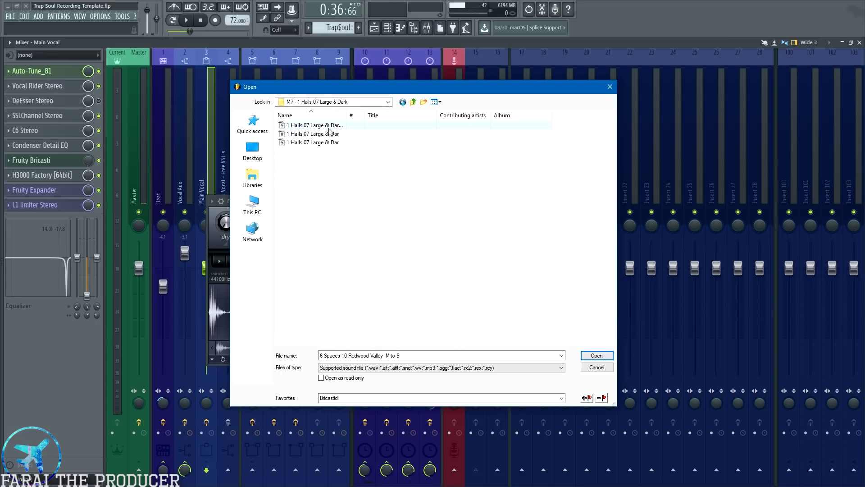
left_click(597, 367)
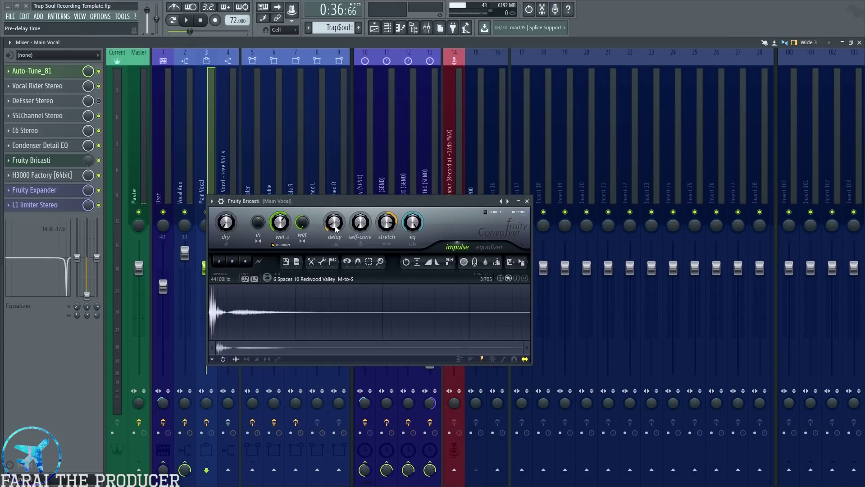
left_click_drag(335, 205, 339, 181)
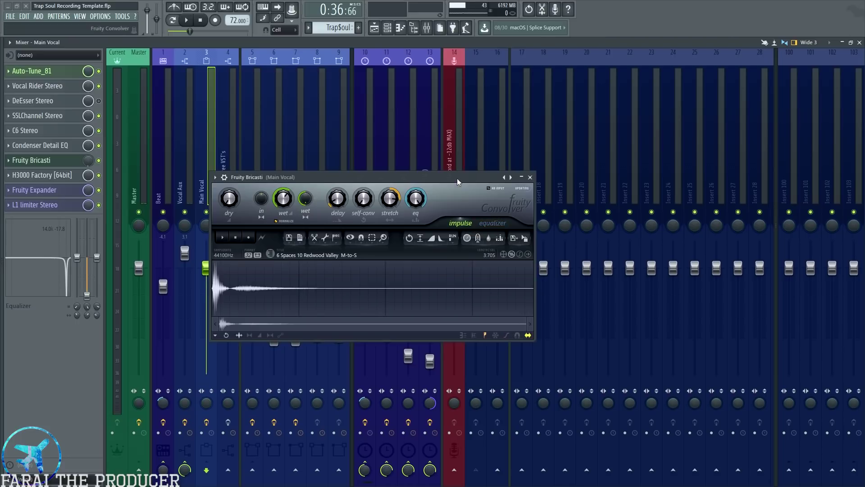
left_click_drag(457, 177, 459, 185)
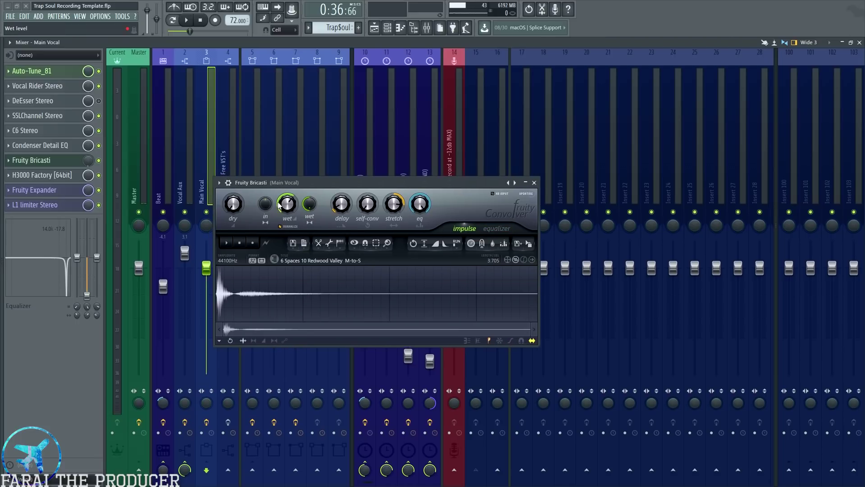
left_click_drag(295, 180, 271, 184)
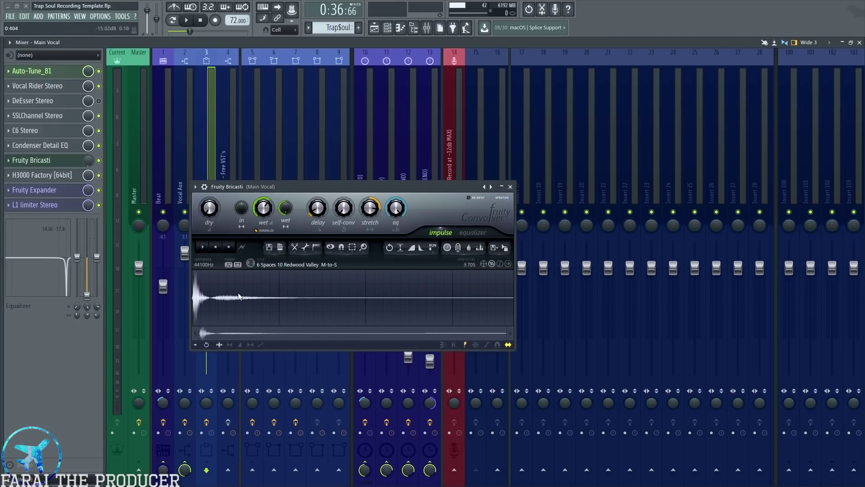
left_click(203, 247)
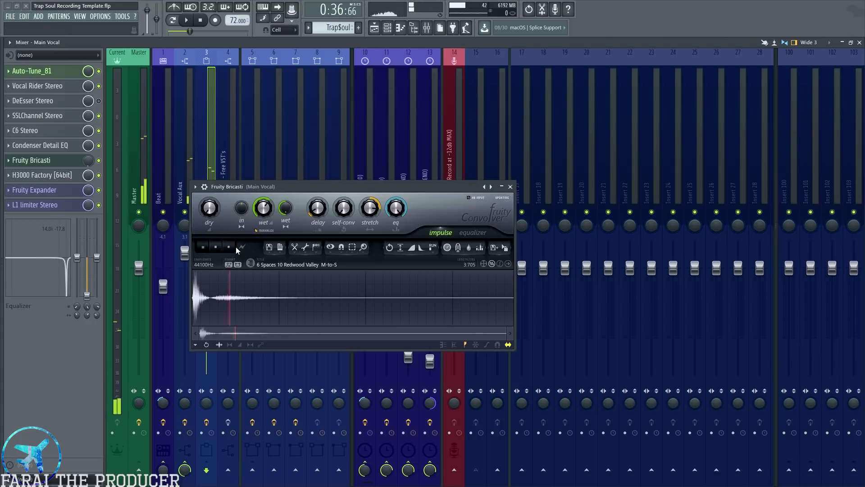
left_click(203, 247)
key("space")
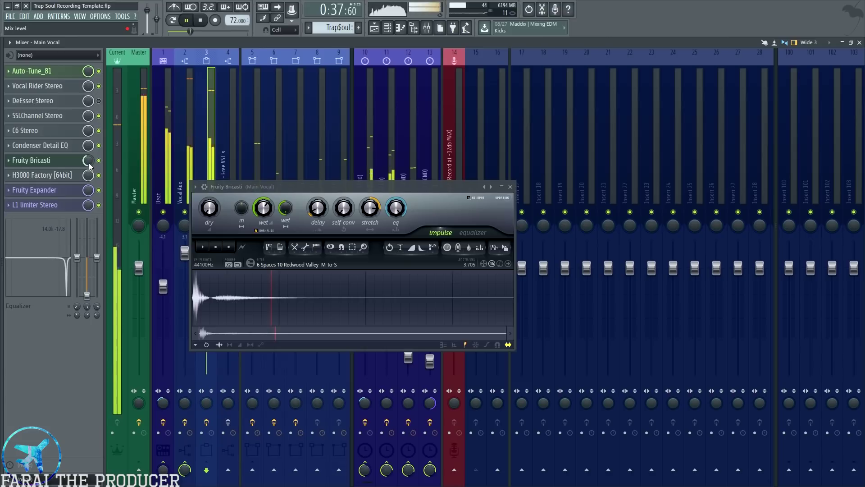
key("space")
left_click(53, 162)
left_click(53, 162)
left_click_drag(344, 191, 353, 210)
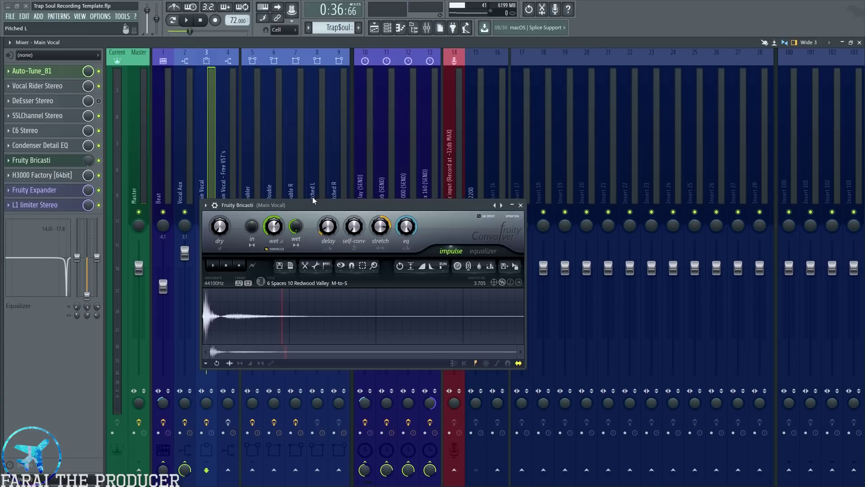
Open the Main Vocal's H3000 Factory, position its window beside Bricasti, and bypass it
left_click(58, 175)
left_click_drag(345, 170, 383, 174)
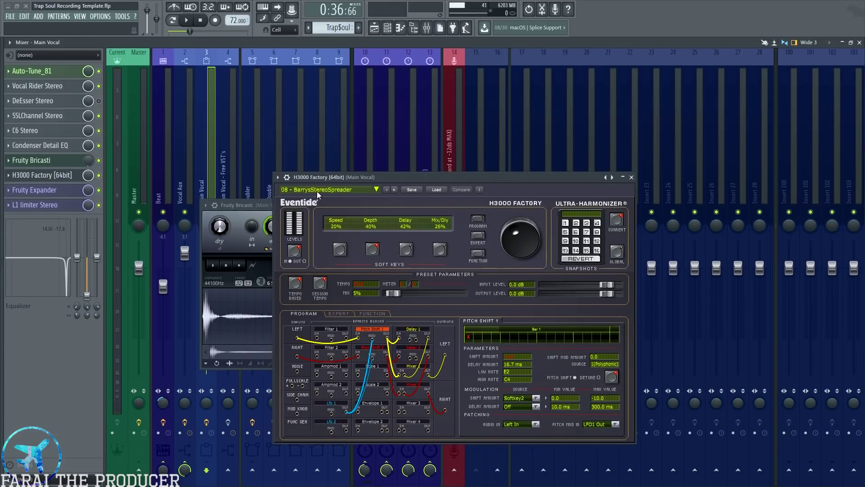
left_click_drag(384, 177, 360, 179)
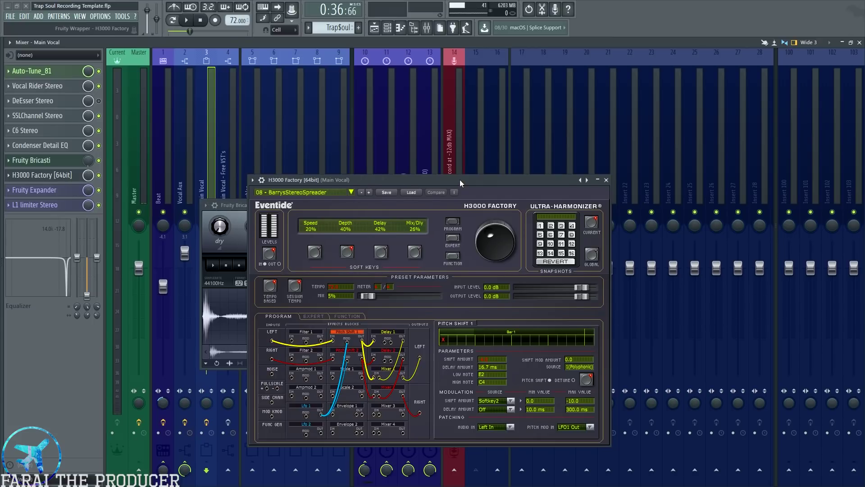
left_click_drag(462, 179, 480, 185)
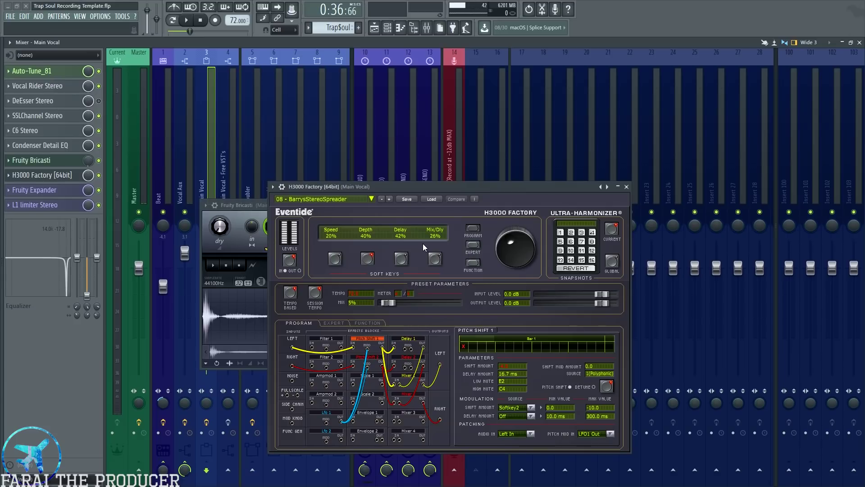
left_click_drag(439, 184, 394, 192)
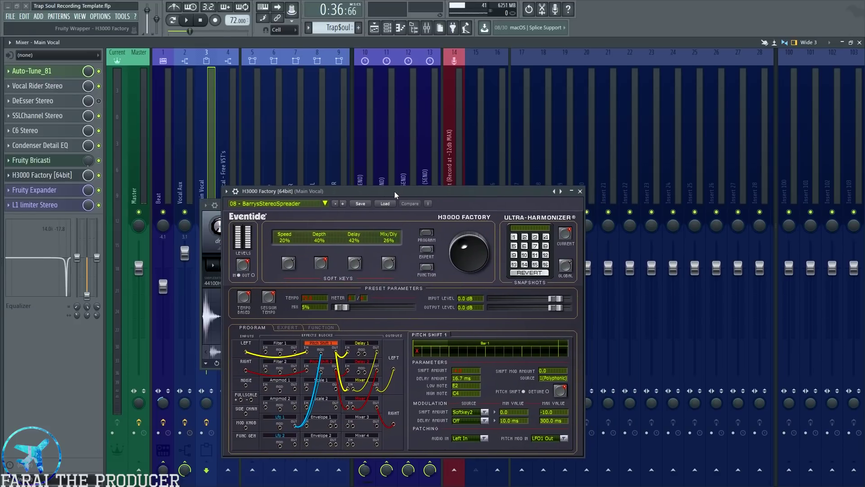
left_click(98, 175)
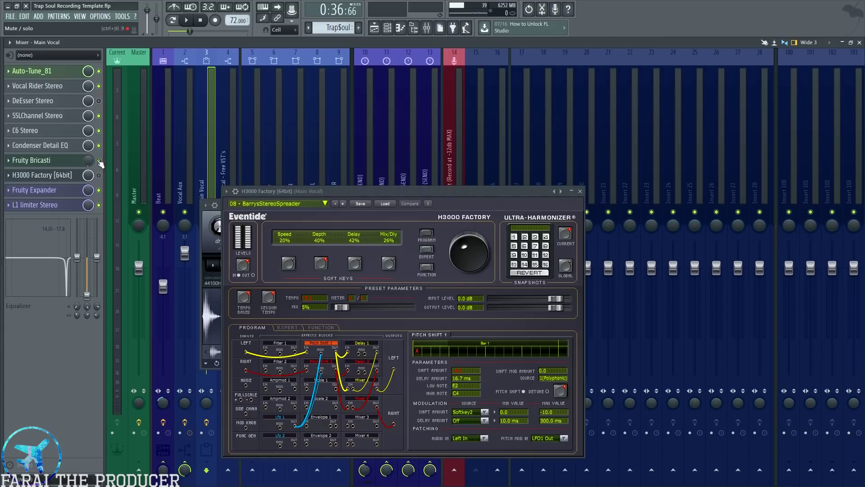
Close the H3000 and Bricasti windows, then re-enable both effects during playback
left_click(579, 191)
left_click(523, 203)
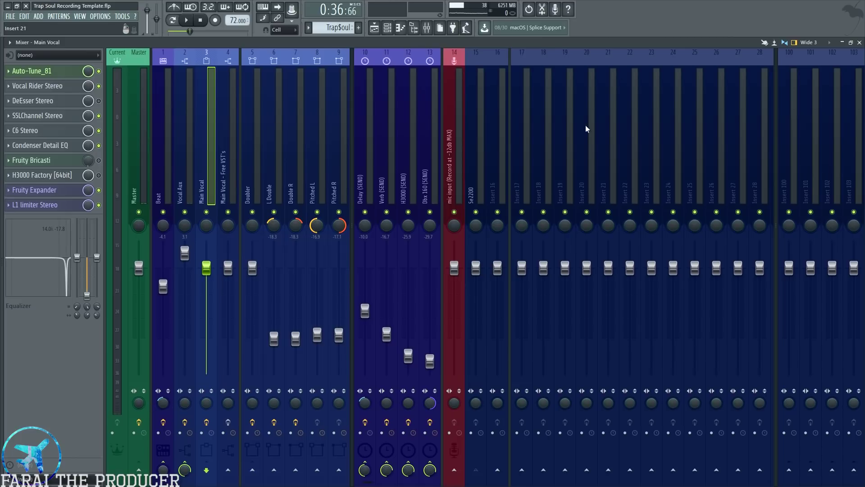
key("space")
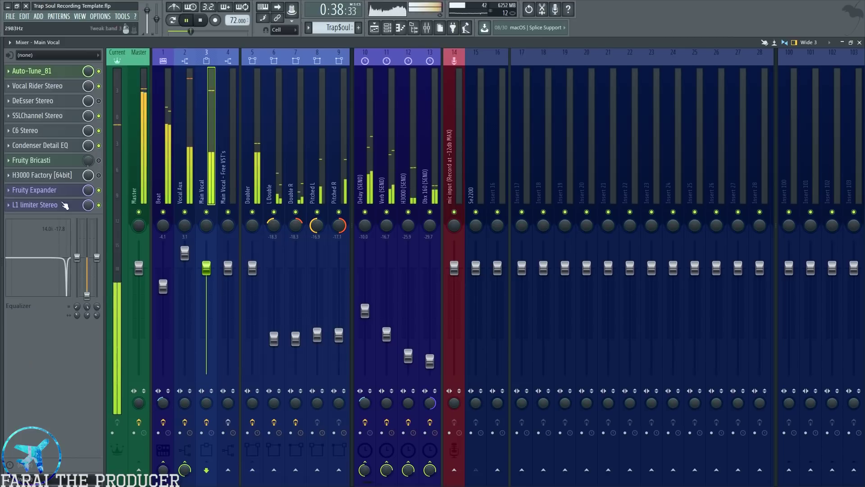
left_click(98, 161)
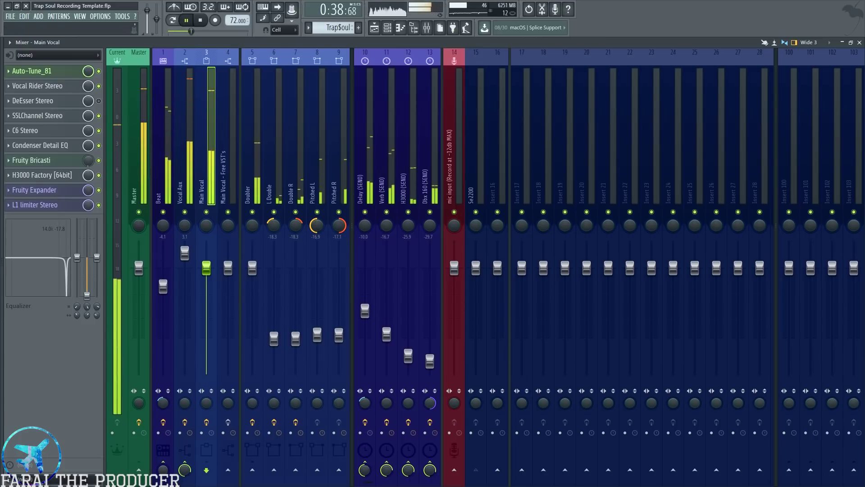
key("space")
Open the Main Vocal's Fruity Expander, reposition its window, and bypass it
left_click(59, 194)
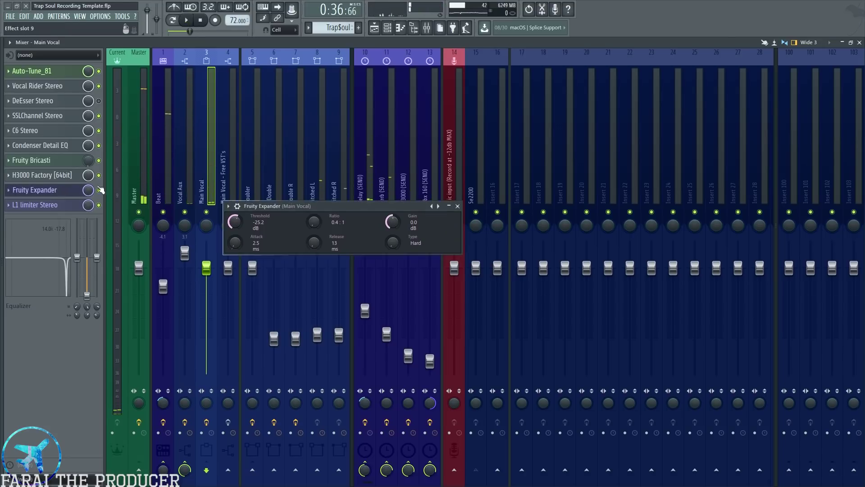
mouse_move(352, 206)
left_mouse_down()
mouse_move(351, 186)
mouse_move(357, 191)
left_mouse_up()
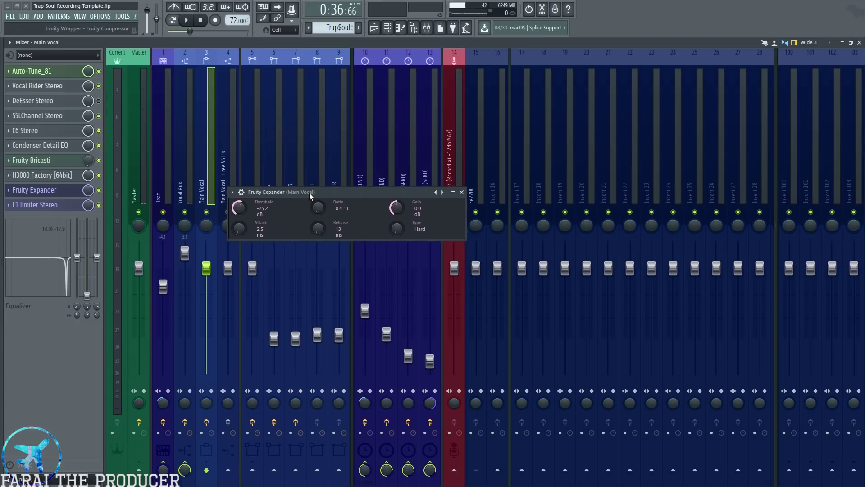
left_click_drag(310, 193, 306, 212)
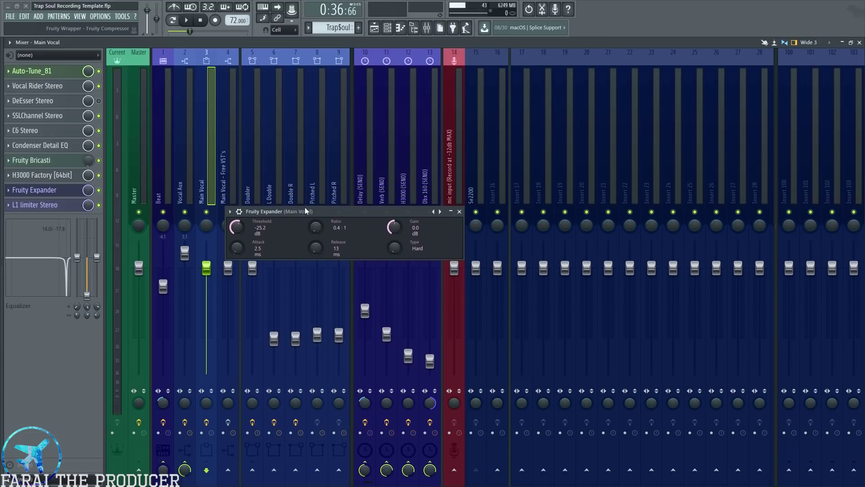
left_click_drag(377, 215, 378, 215)
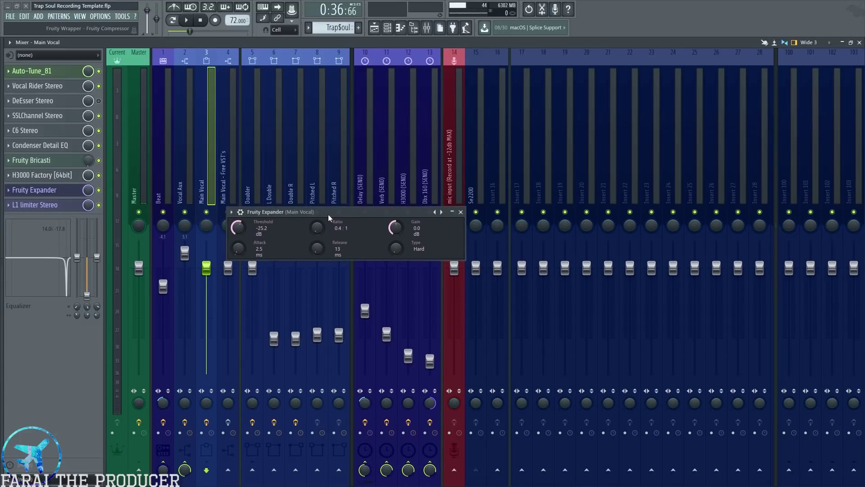
left_click_drag(328, 211, 322, 213)
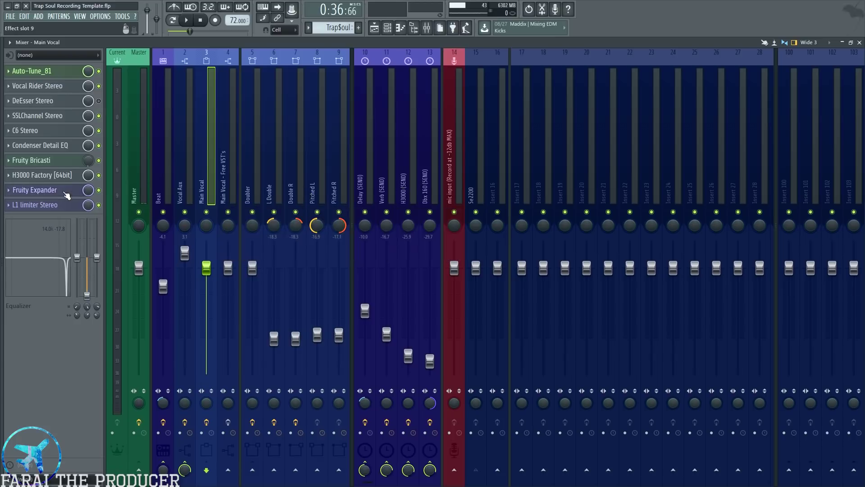
left_click(99, 190)
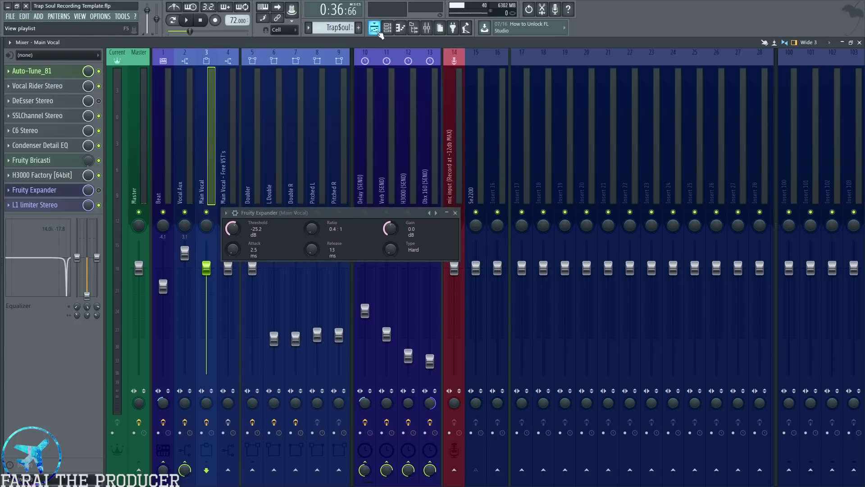
Play the song several times to compare the vocal with the Expander bypassed
left_click(374, 28)
key("space")
left_click(428, 28)
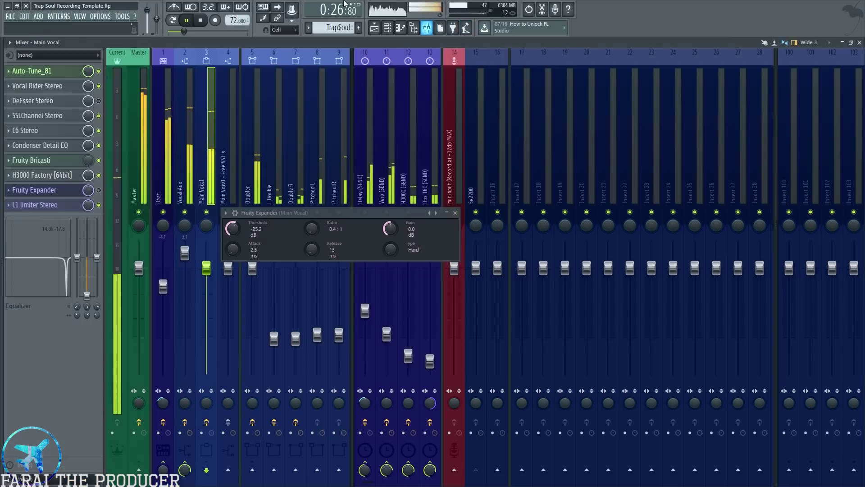
key("space")
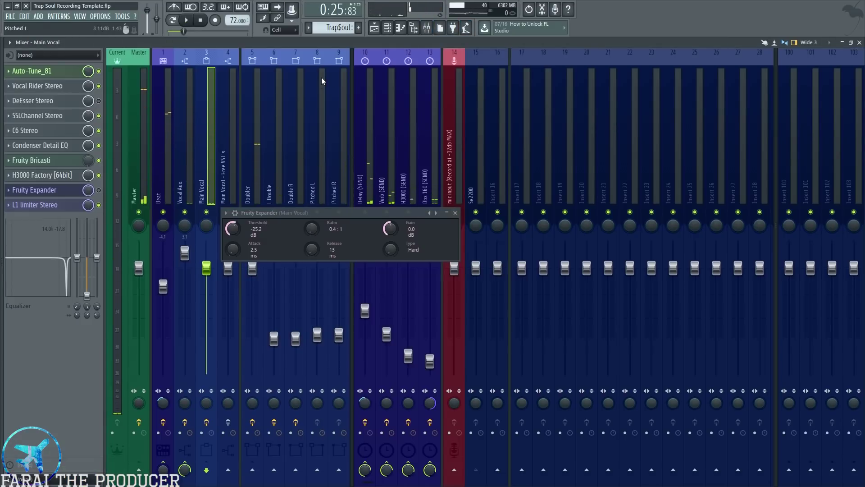
key("space")
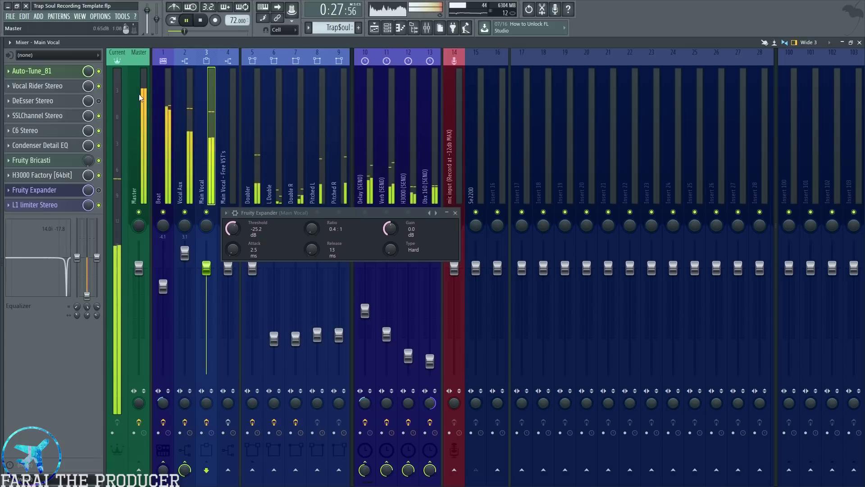
key("space")
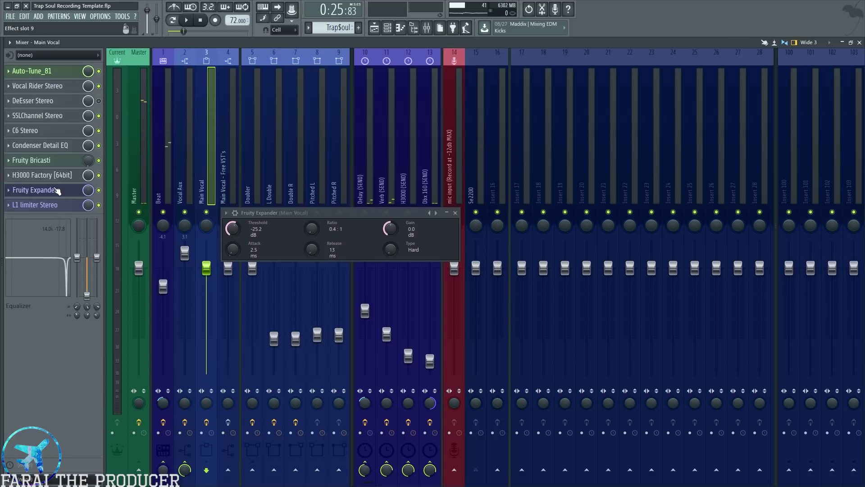
key("space")
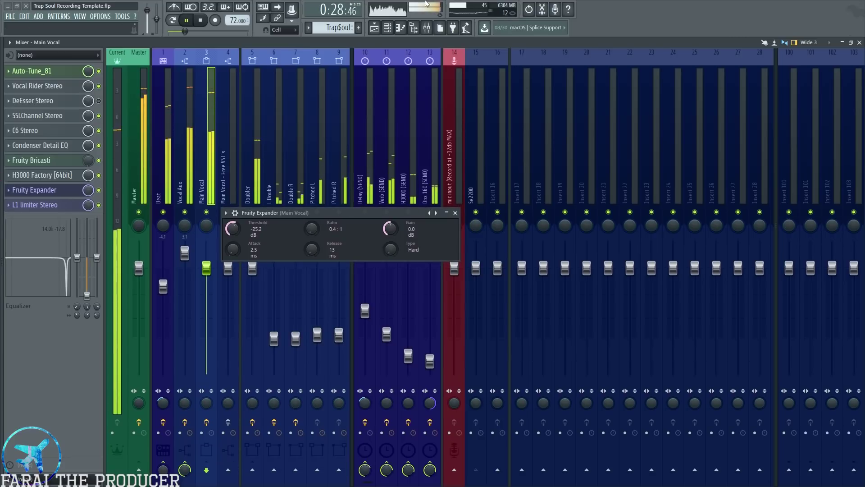
key("space")
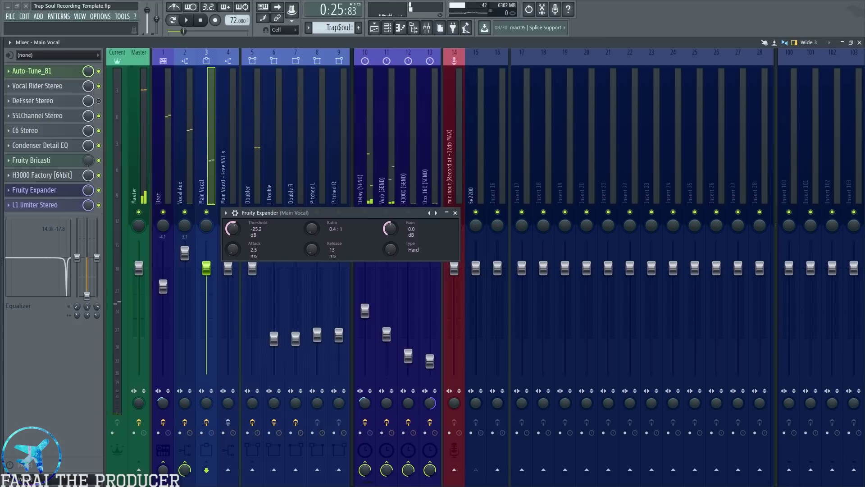
Close the Expander, check the L1 limiter, and select the Vocal Aux insert
left_click_drag(430, 216, 411, 223)
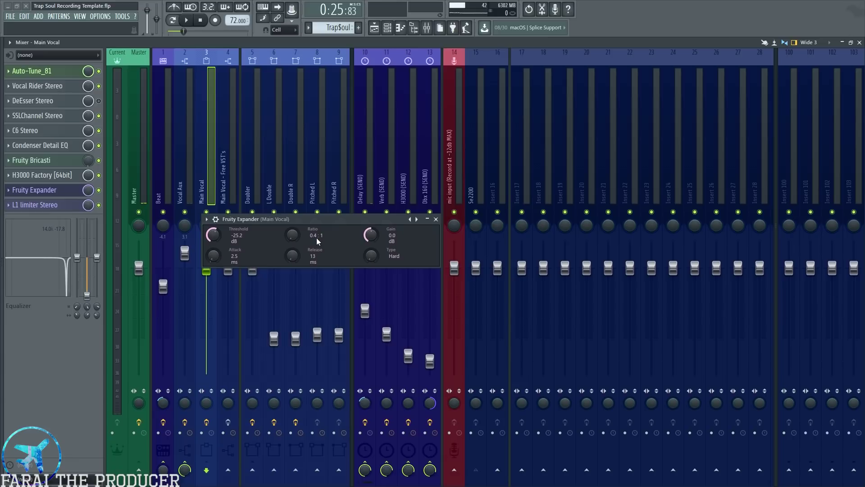
left_click(436, 218)
left_click(59, 204)
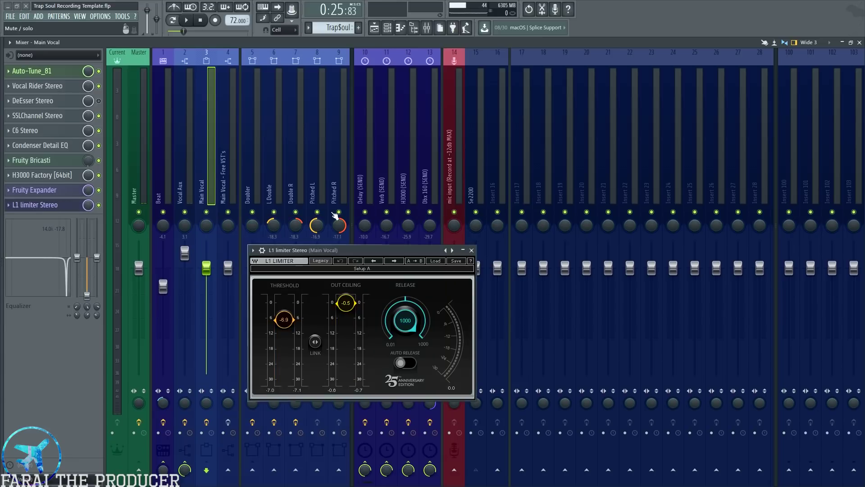
left_click_drag(357, 250, 337, 217)
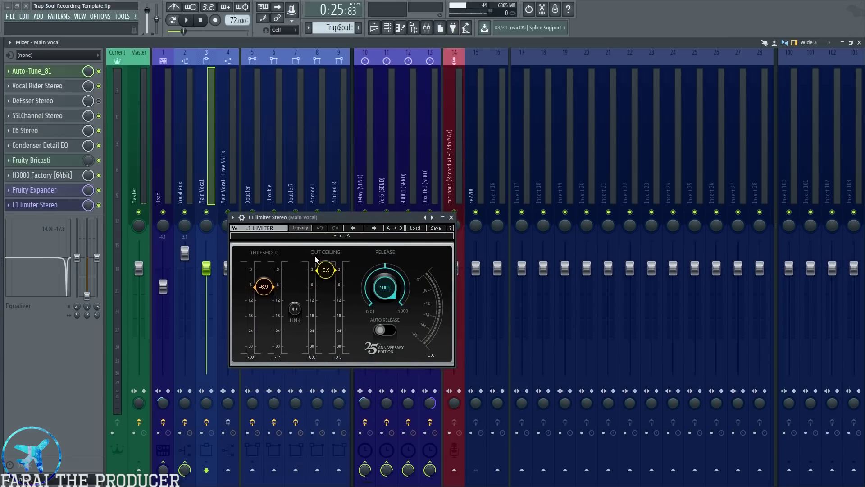
left_click(450, 218)
left_click(193, 151)
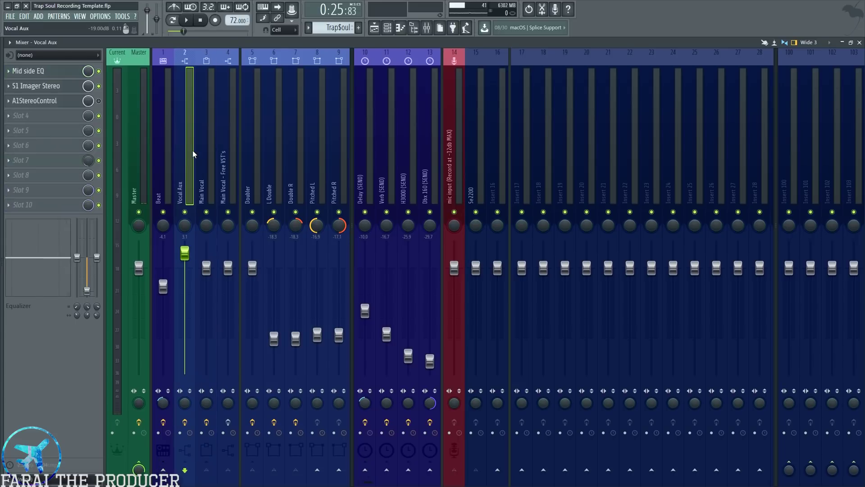
Inspect the SIDE EQ and MID EQ curves in Vocal Aux's Mid side EQ patcher
left_click(63, 90)
left_click(62, 91)
left_click(32, 71)
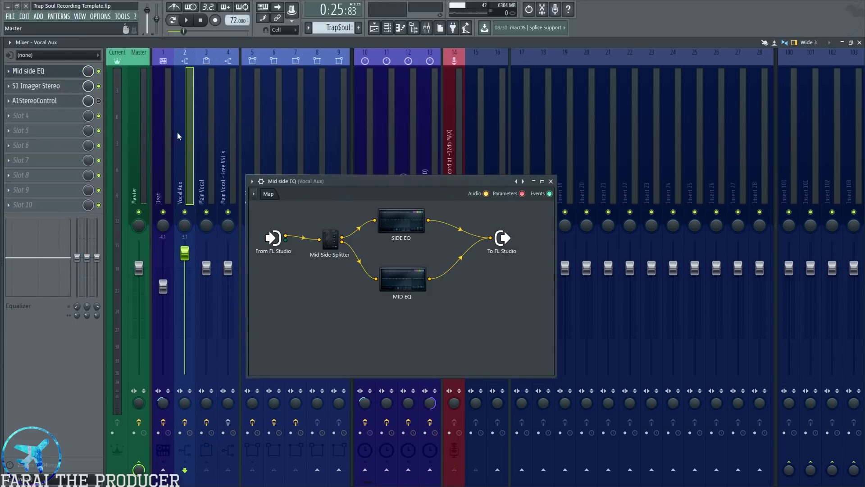
double_click(401, 224)
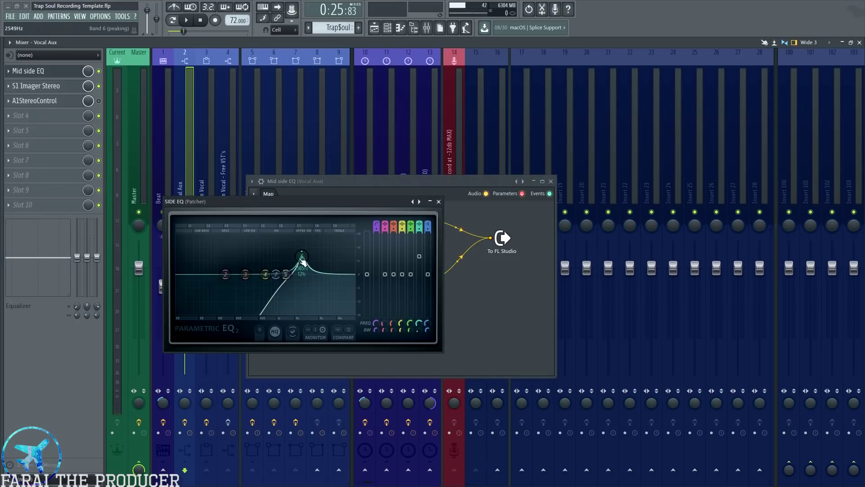
left_click(438, 201)
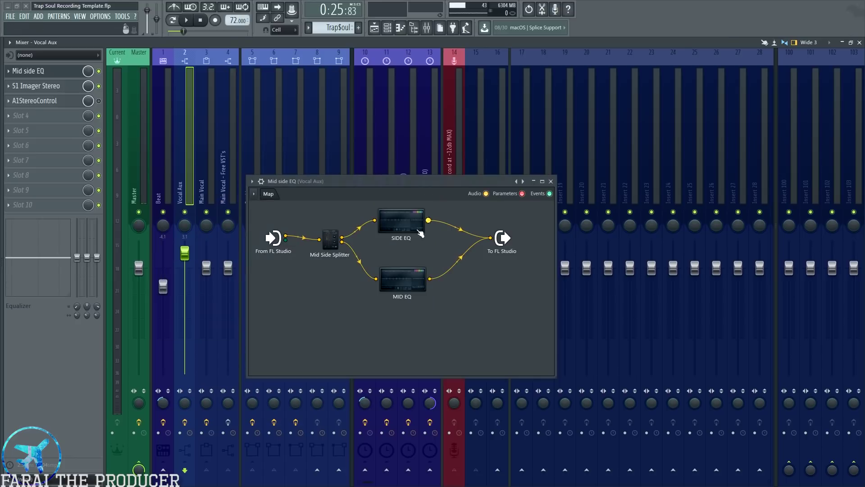
left_click(400, 279)
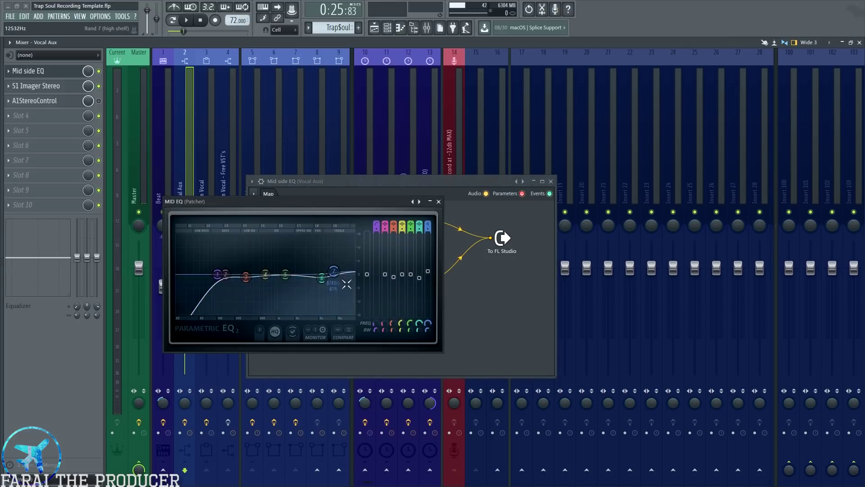
left_click(439, 202)
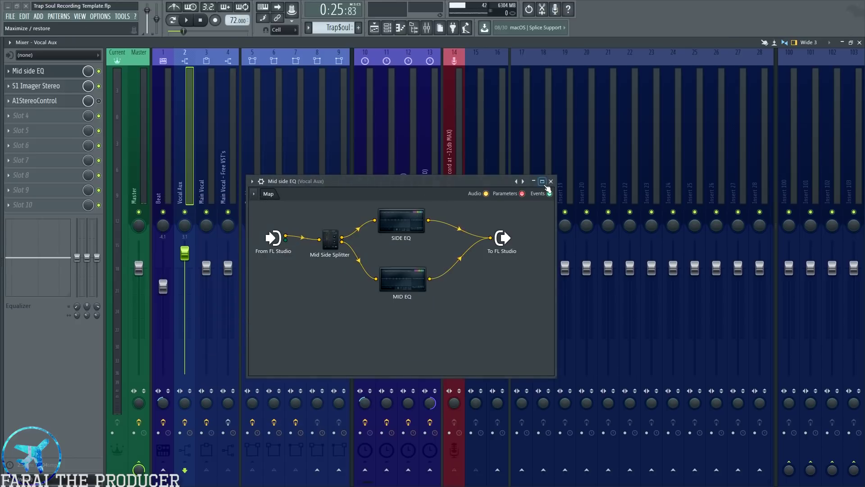
left_click(551, 181)
Check the Main Vocal - Free VST's Expander, Bricasti and H3000 plugins
left_click(218, 162)
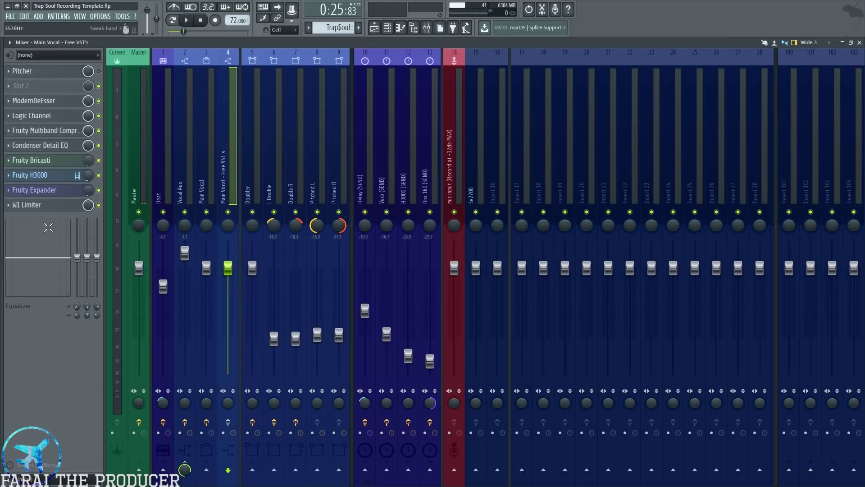
left_click(45, 188)
left_click(34, 160)
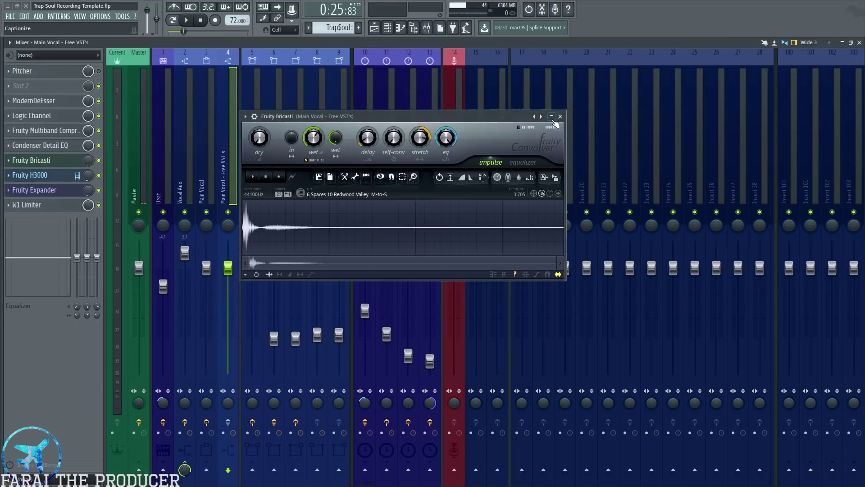
left_click(560, 116)
left_click_drag(384, 202, 363, 209)
left_click(406, 206)
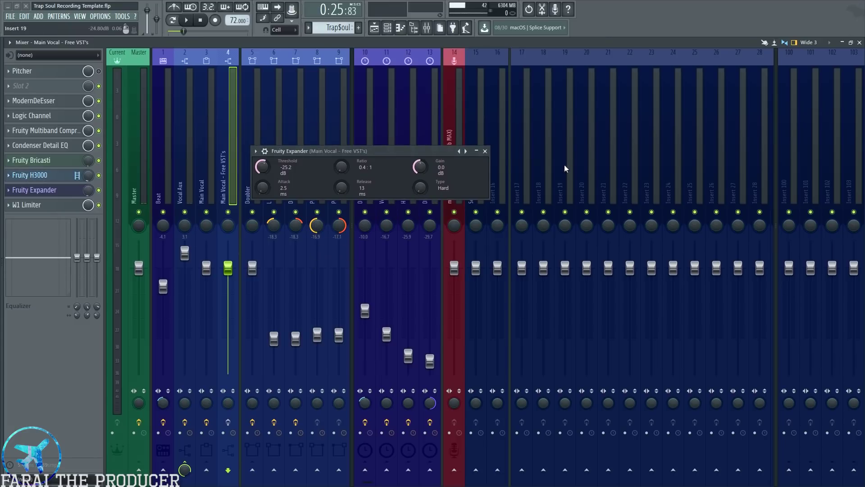
left_click(485, 151)
Check the Doubler's parametric EQ 2, the L Double insert, and Double R's Pitcher
left_click(258, 159)
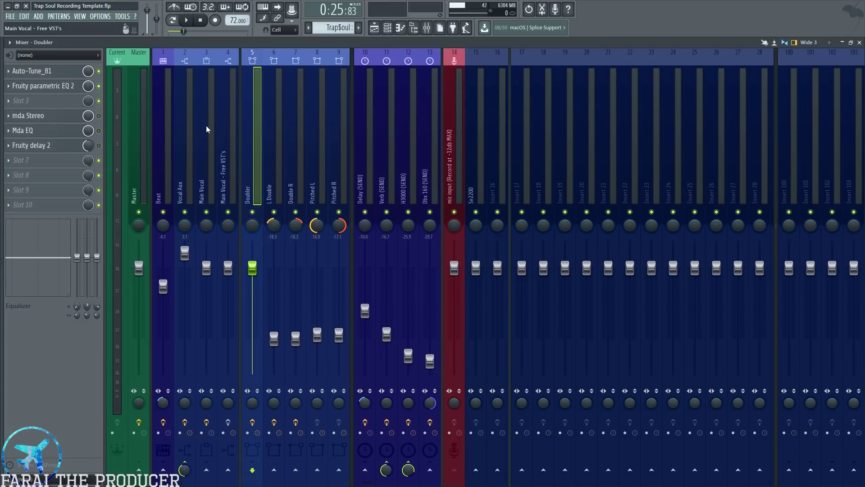
left_click(51, 87)
left_click(50, 87)
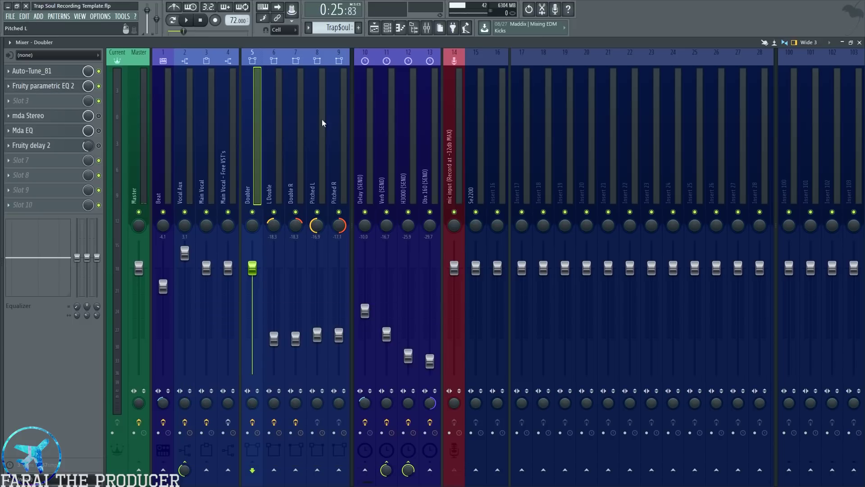
left_click(273, 159)
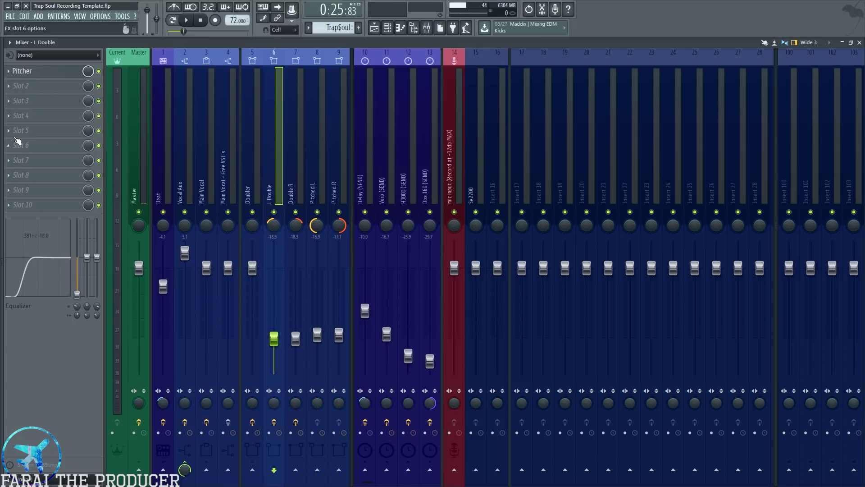
left_click(291, 193)
left_click(24, 71)
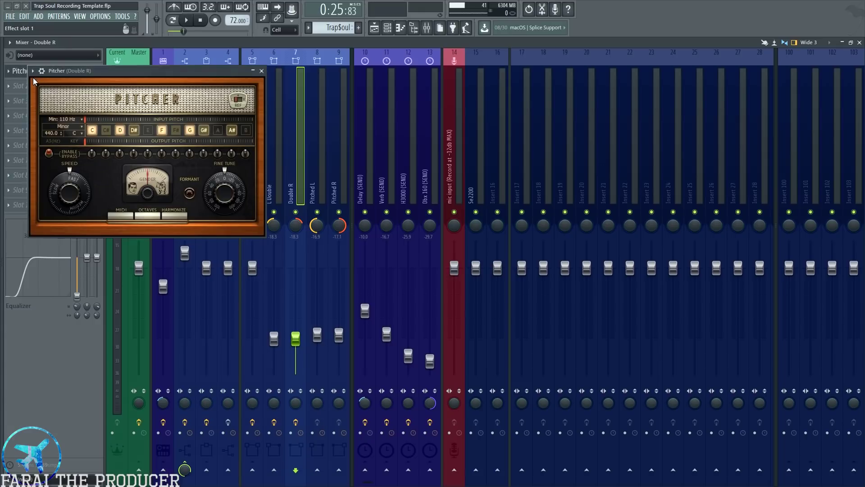
left_click(261, 70)
Compare the Pitched L, Pitched R and Main Vocal inserts, ending on Delay (SEND)
left_click(314, 168)
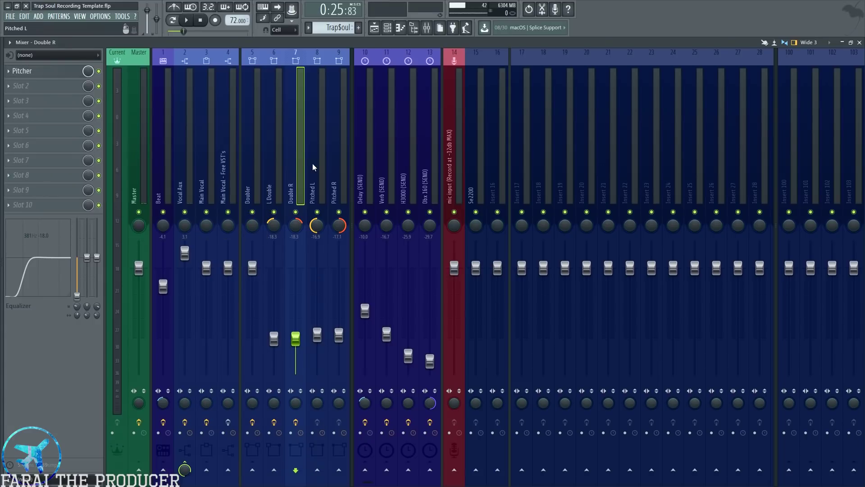
left_click(334, 174)
left_click(321, 173)
left_click(333, 176)
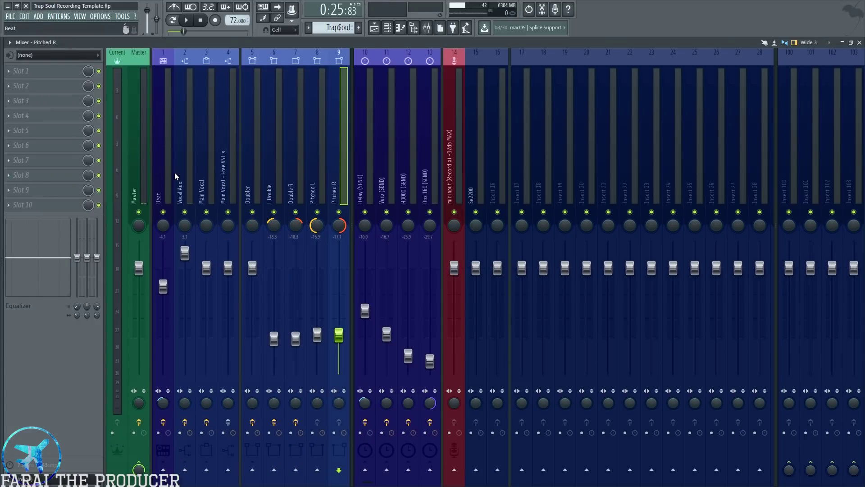
left_click(197, 173)
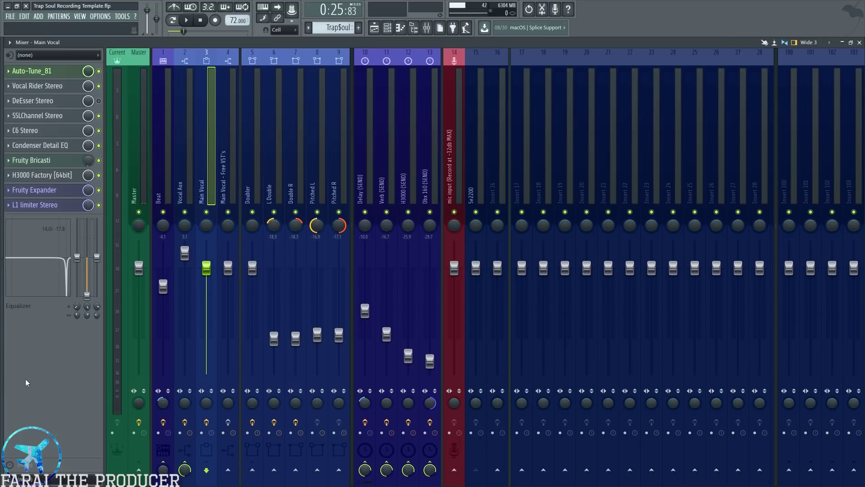
left_click(318, 176)
left_click(337, 177)
left_click(327, 179)
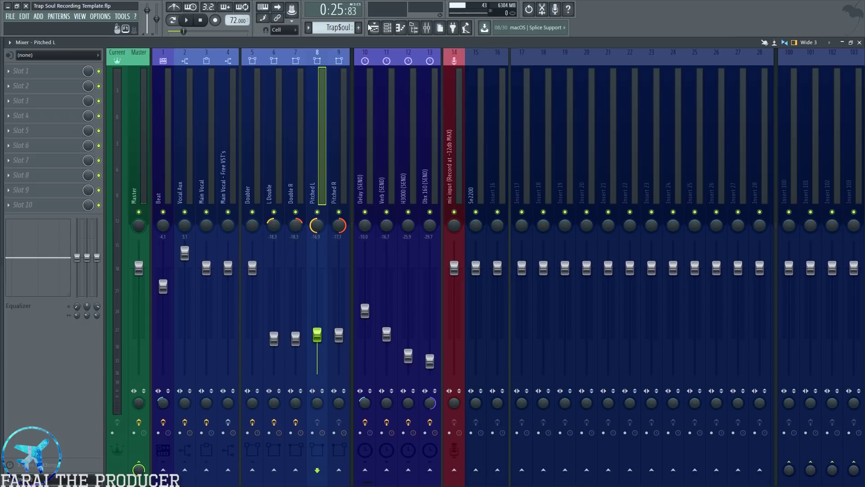
left_click(361, 169)
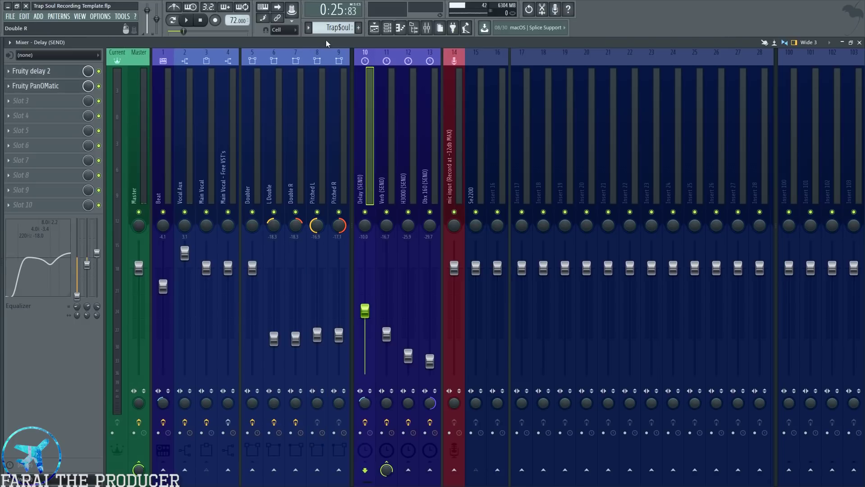
Play the song from bar 13, then stop it with the mixer showing
left_click(374, 28)
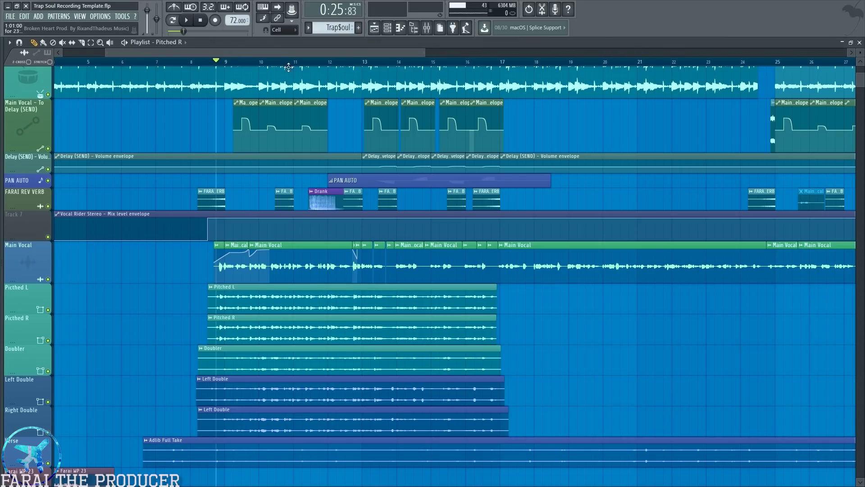
left_click(367, 67)
scroll(388, 68, "up", 3)
key("space")
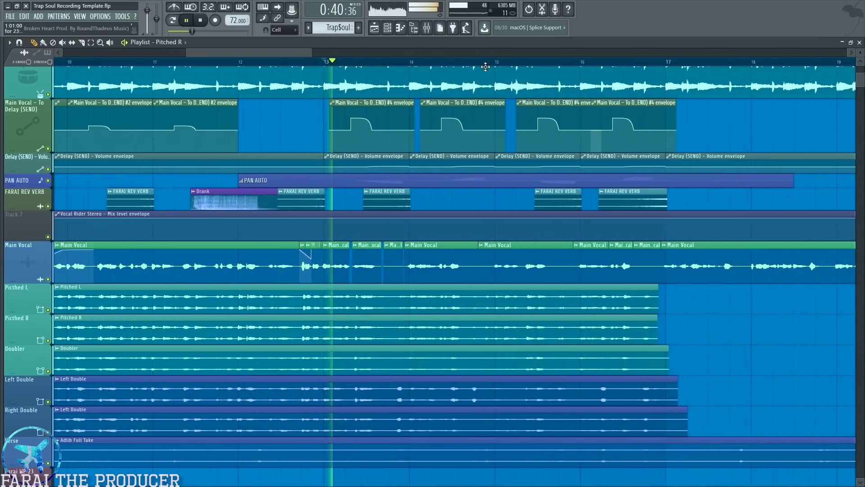
left_click(434, 32)
key("space")
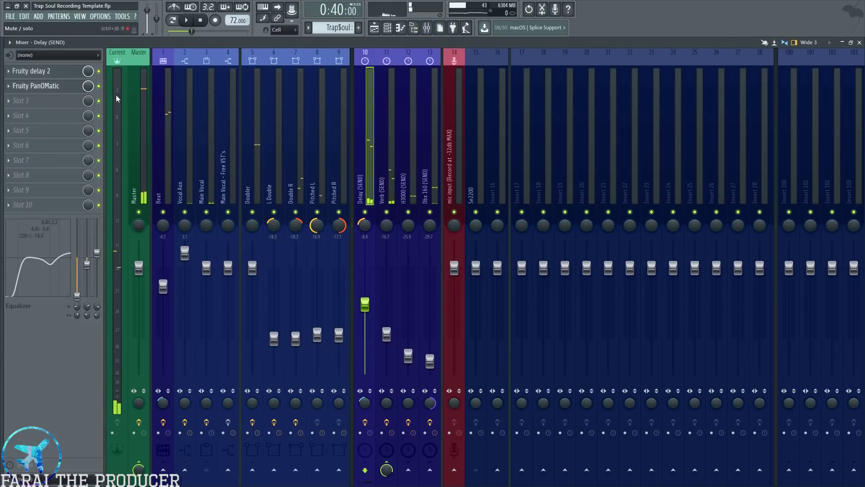
Look over the Delay send's Fruity delay 2 and PanOMatic effects
left_click(40, 71)
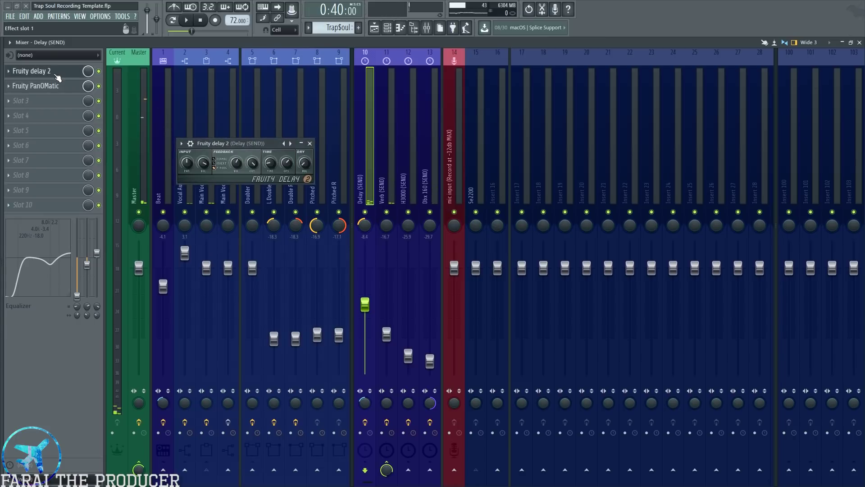
left_click(53, 86)
left_click(55, 87)
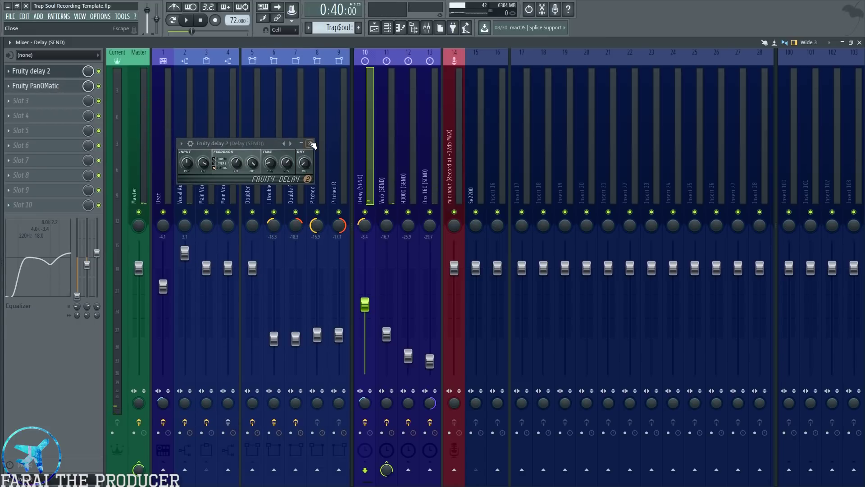
left_click(310, 143)
Look over the Verb send's AIRReverb and Fruity Bricasti effects
left_click(389, 171)
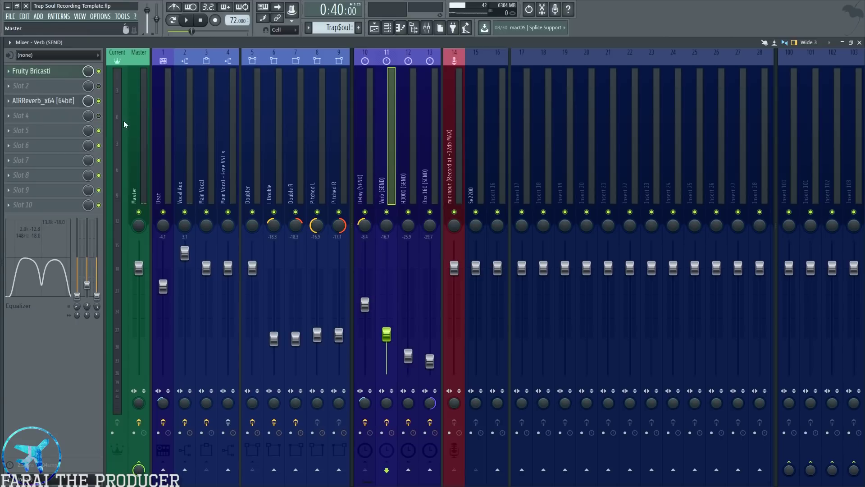
left_click(55, 104)
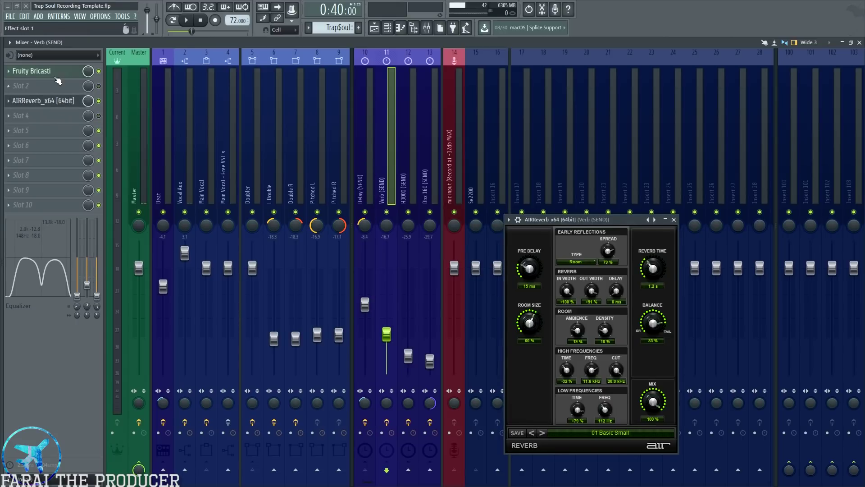
left_click(56, 76)
left_click_drag(296, 161, 419, 224)
left_click(488, 224)
left_click(673, 220)
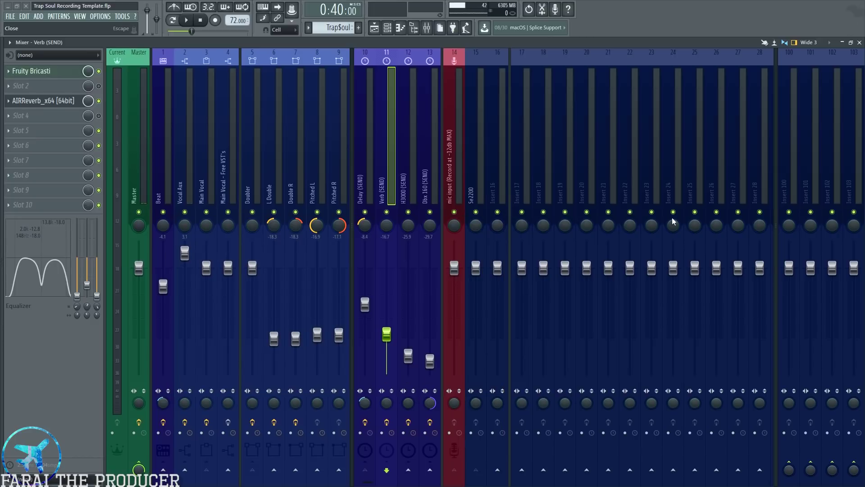
Raise the H3000 send's fader to about -5.4 while auditioning playback
left_click(399, 167)
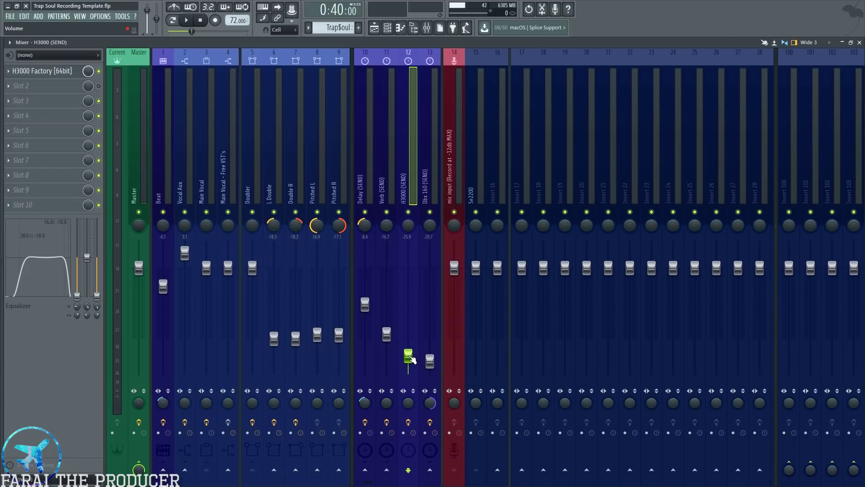
key("space")
left_click_drag(410, 354, 410, 291)
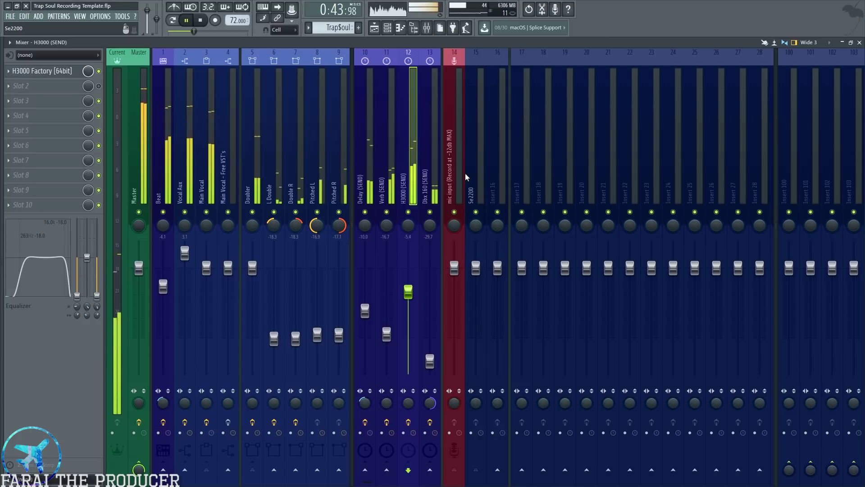
key("space")
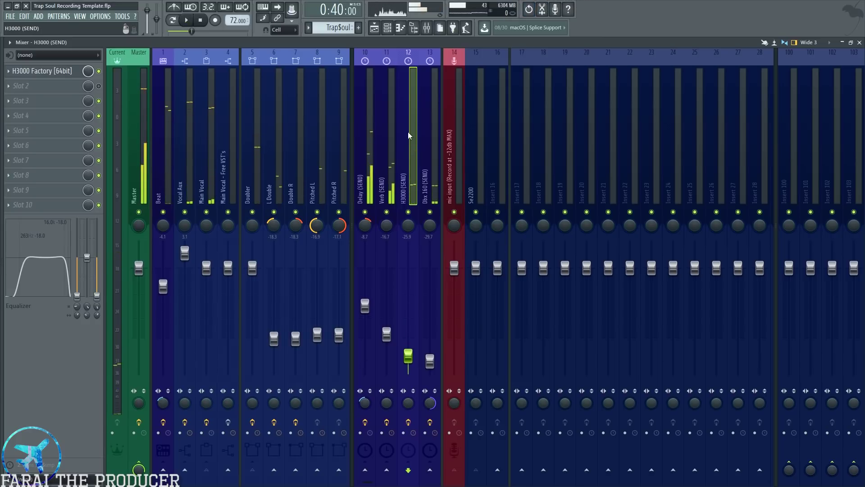
Open the Dbx 160 send's ModernSeventhSign limiter and place its window over the mixer
left_click(420, 161)
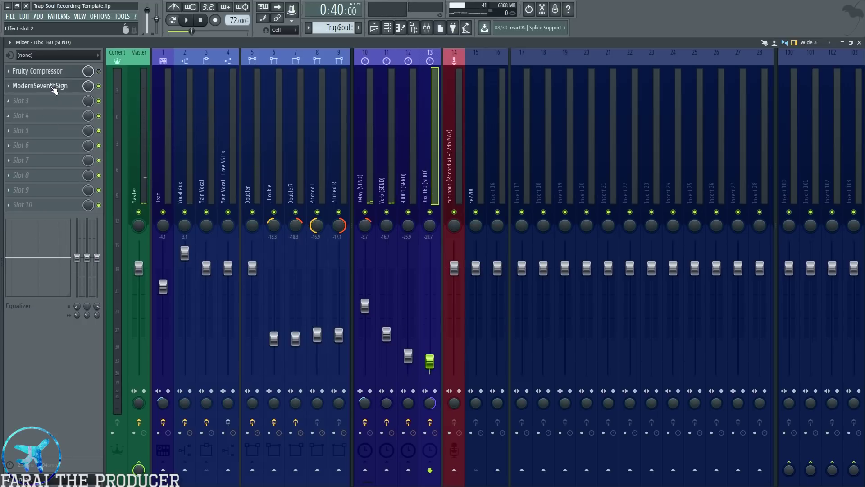
left_click(54, 86)
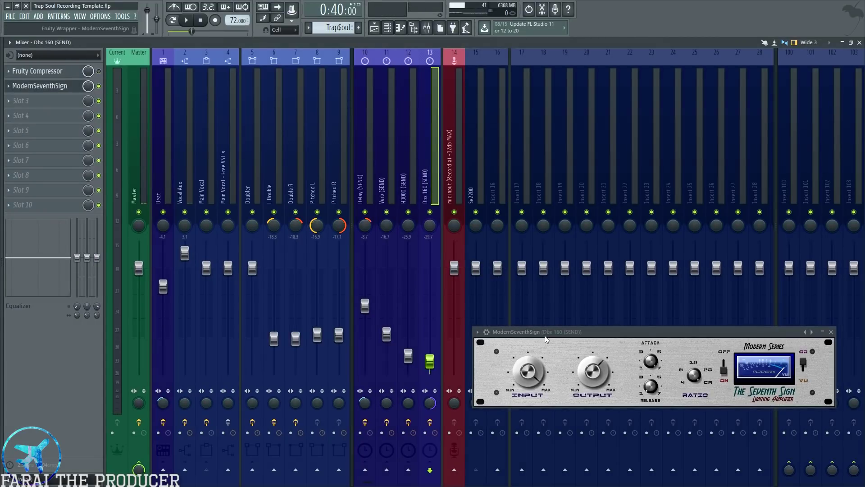
left_click_drag(544, 335, 305, 218)
left_click_drag(431, 214, 424, 394)
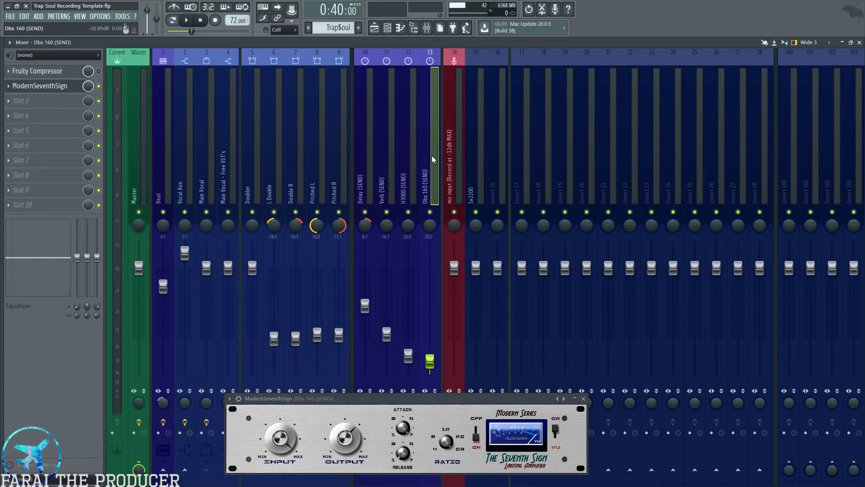
left_click_drag(401, 398, 647, 377)
left_click(212, 135)
left_click(433, 135)
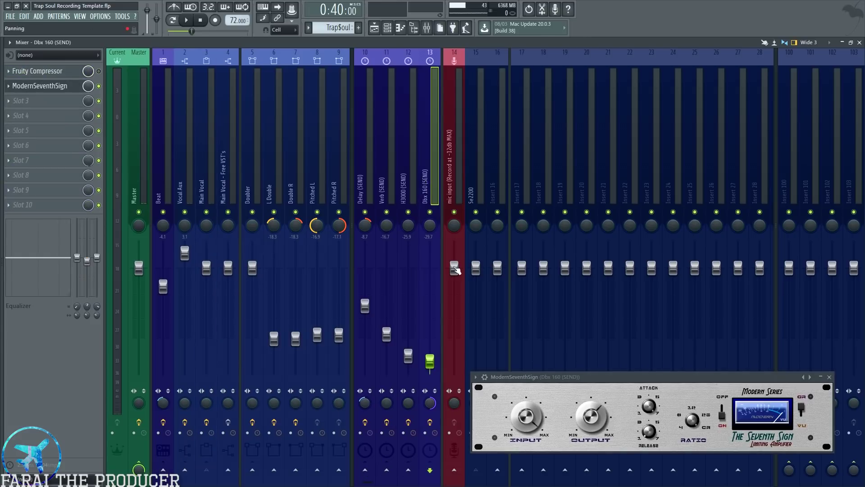
left_click_drag(563, 372, 310, 398)
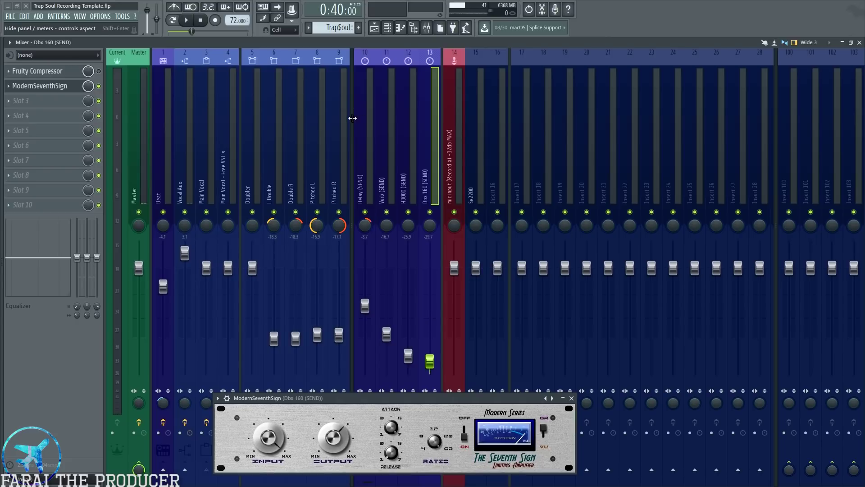
left_click_drag(482, 396, 485, 280)
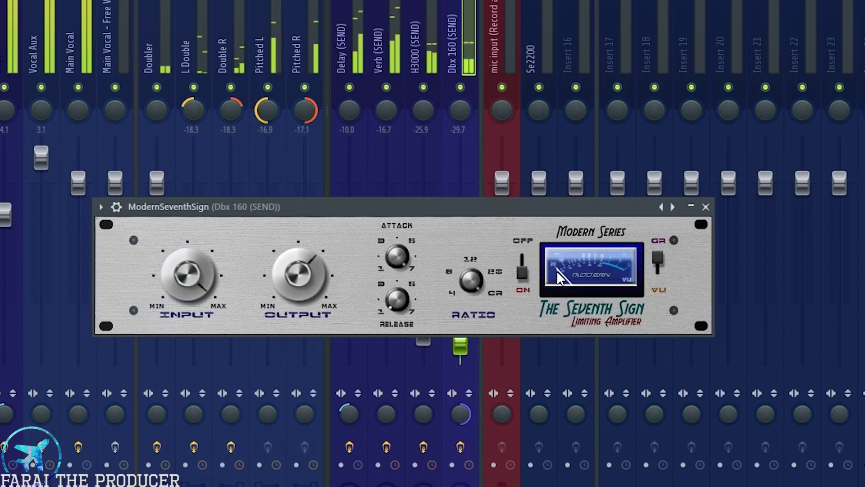
Mute and unmute the Dbx 160 send to compare, stop playback, and close the limiter
left_click(460, 87)
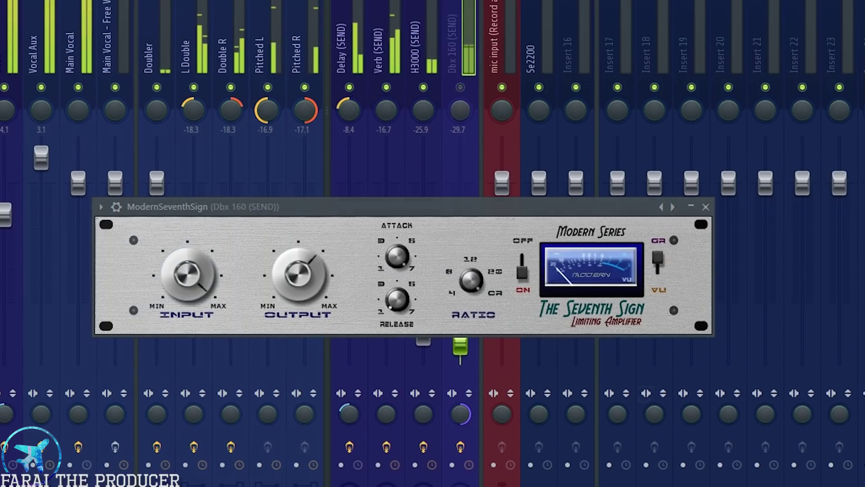
left_click(460, 87)
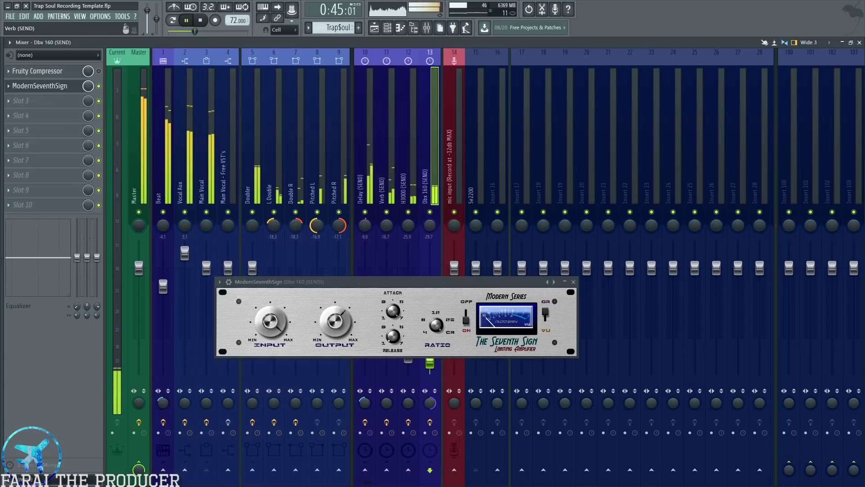
key("space")
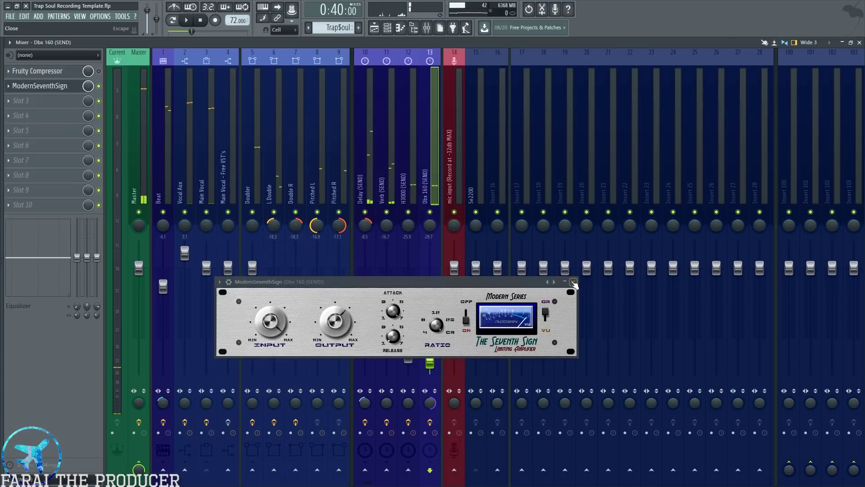
left_click(574, 283)
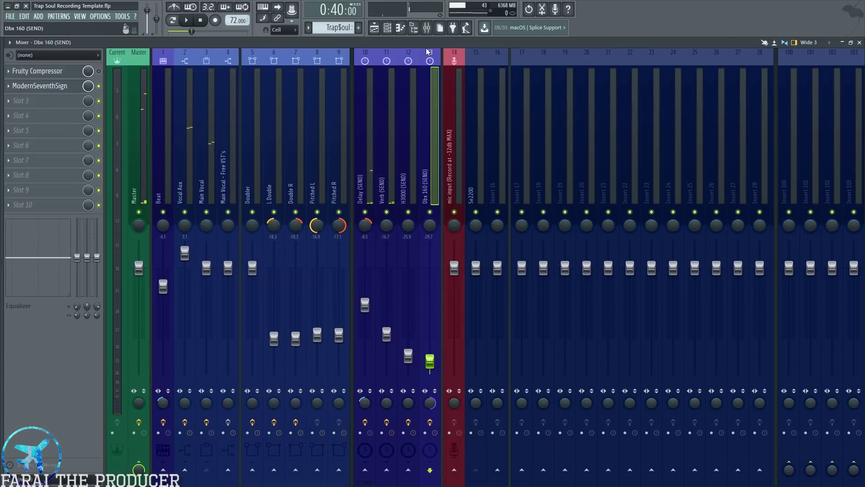
Move the song position to bar 8 (0:23) in the playlist and return to the mixer
left_click(457, 148)
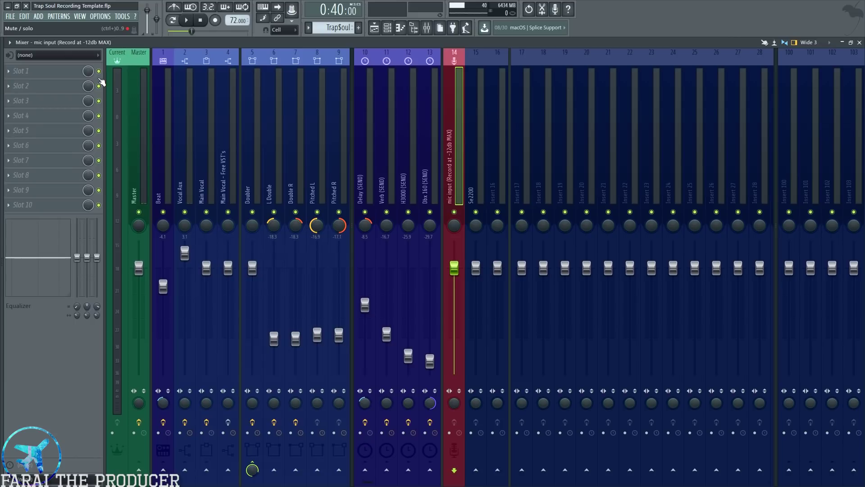
left_click(206, 122)
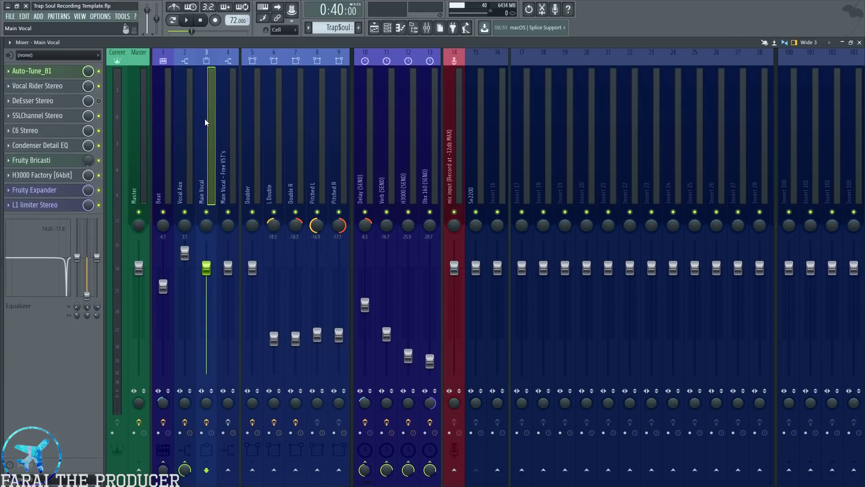
left_click(373, 27)
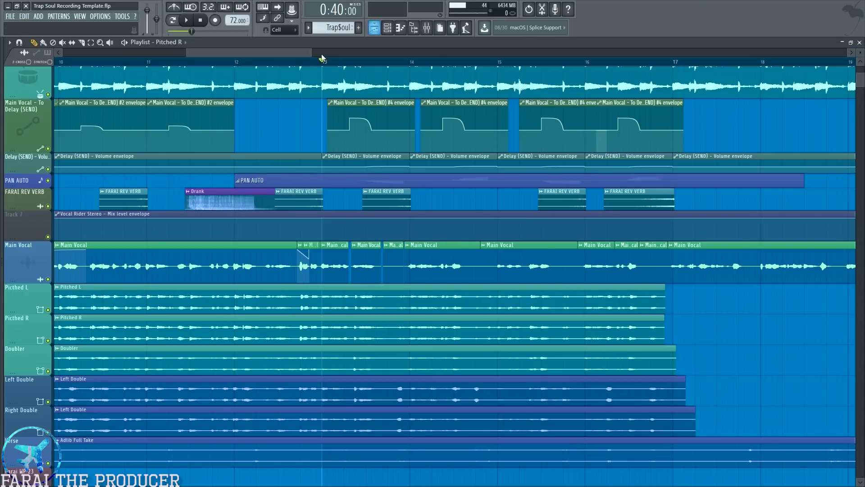
scroll(321, 62, "down", 5)
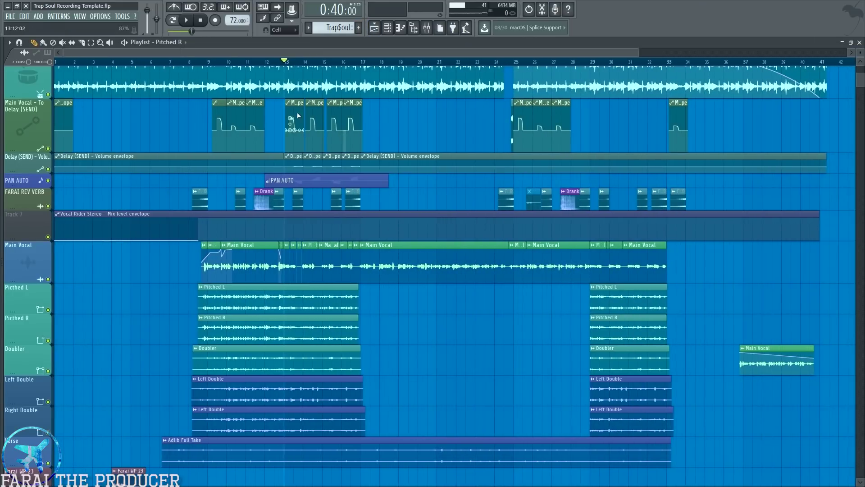
left_click(188, 61)
left_click(426, 28)
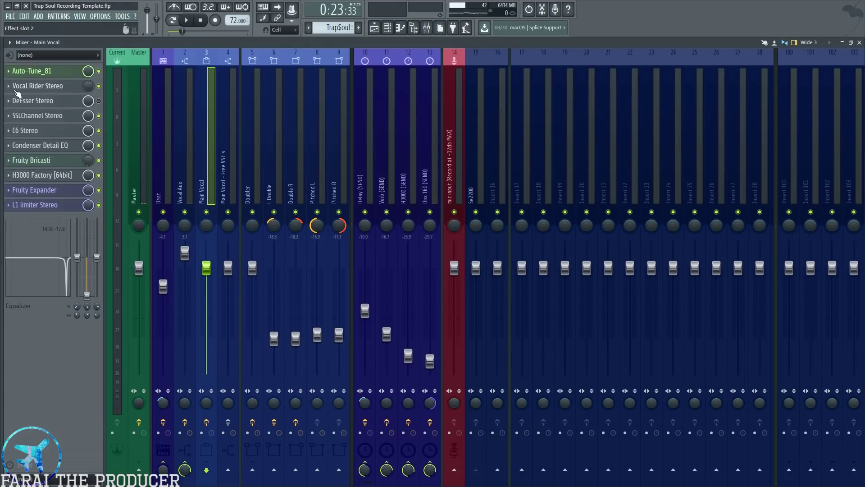
Select the Vocal Aux, Beat and finally Main Vocal mixer tracks
left_click(178, 155)
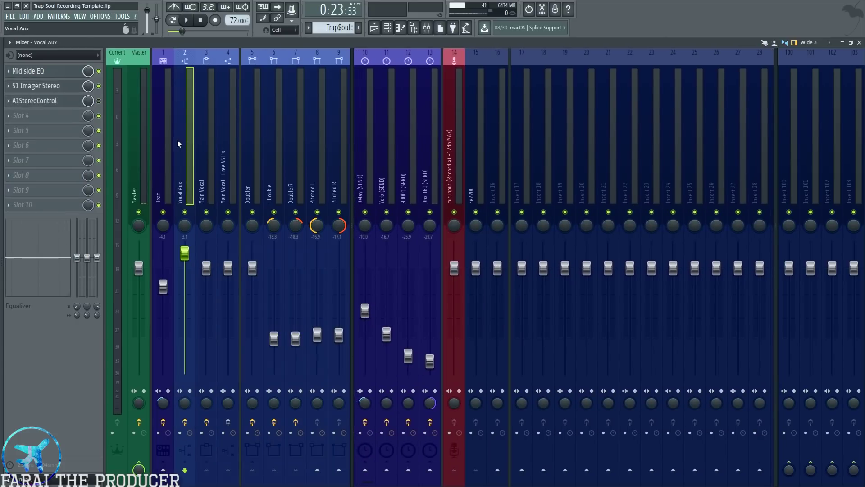
left_click(163, 142)
left_click(206, 142)
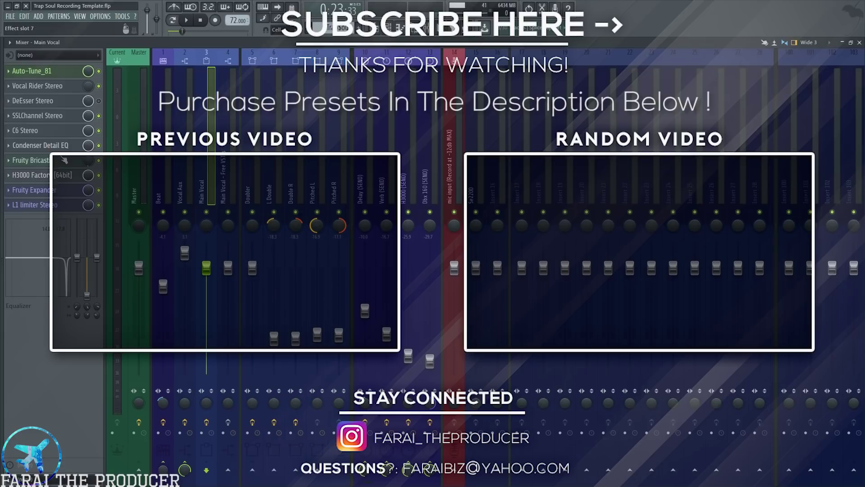
Open and close the Main Vocal's Condenser Detail EQ
left_click(60, 148)
left_click(60, 149)
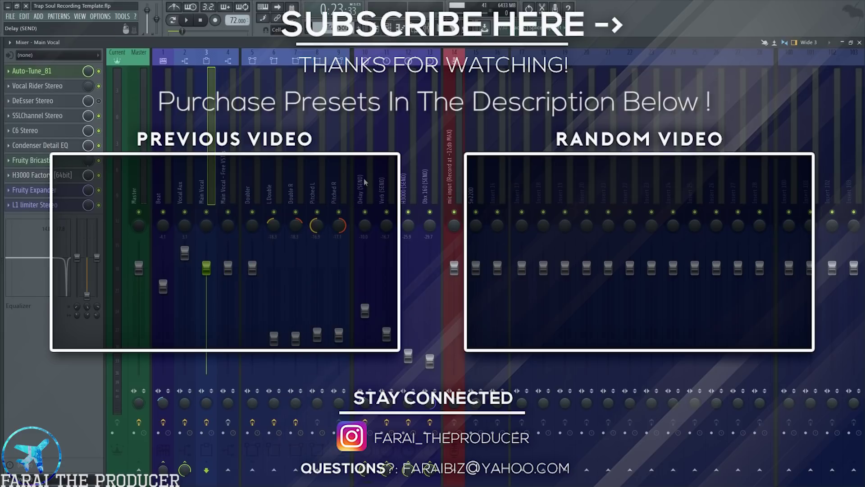